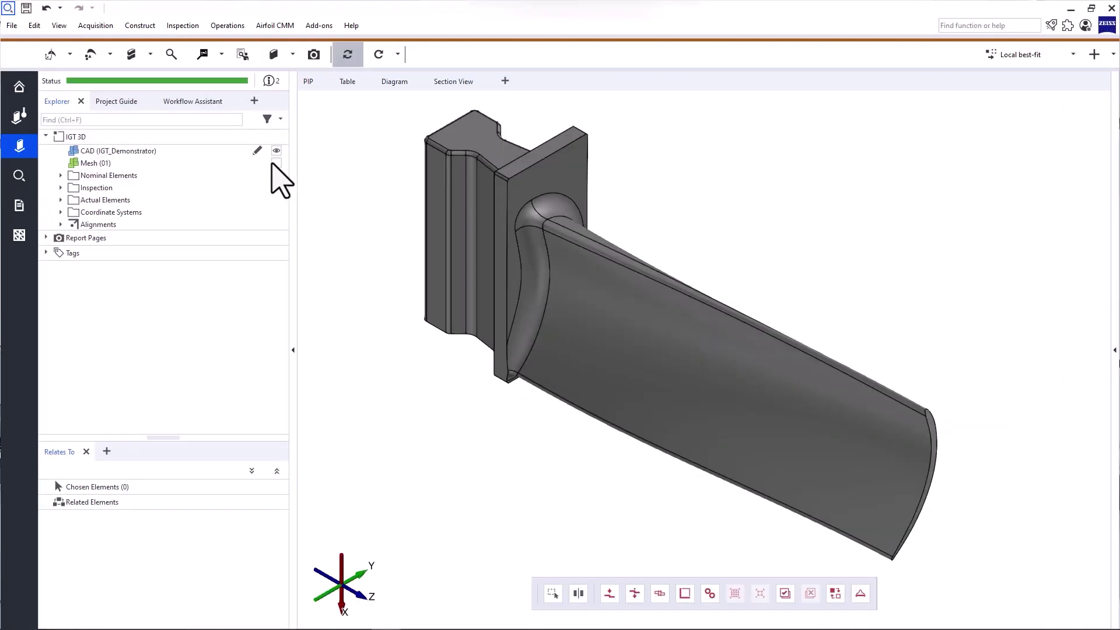
- Toggle the Mesh (01) overlay on the CAD blade and create a CAD surface comparison
{"action": "left_click", "coordinate": [276, 163]}
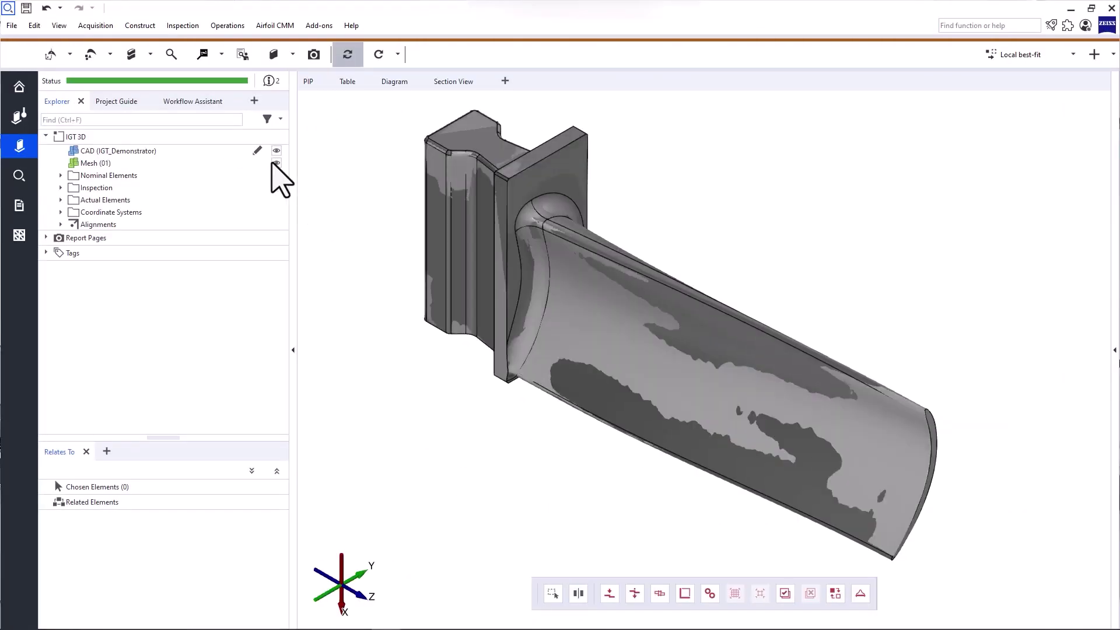
{"action": "left_click", "coordinate": [275, 163]}
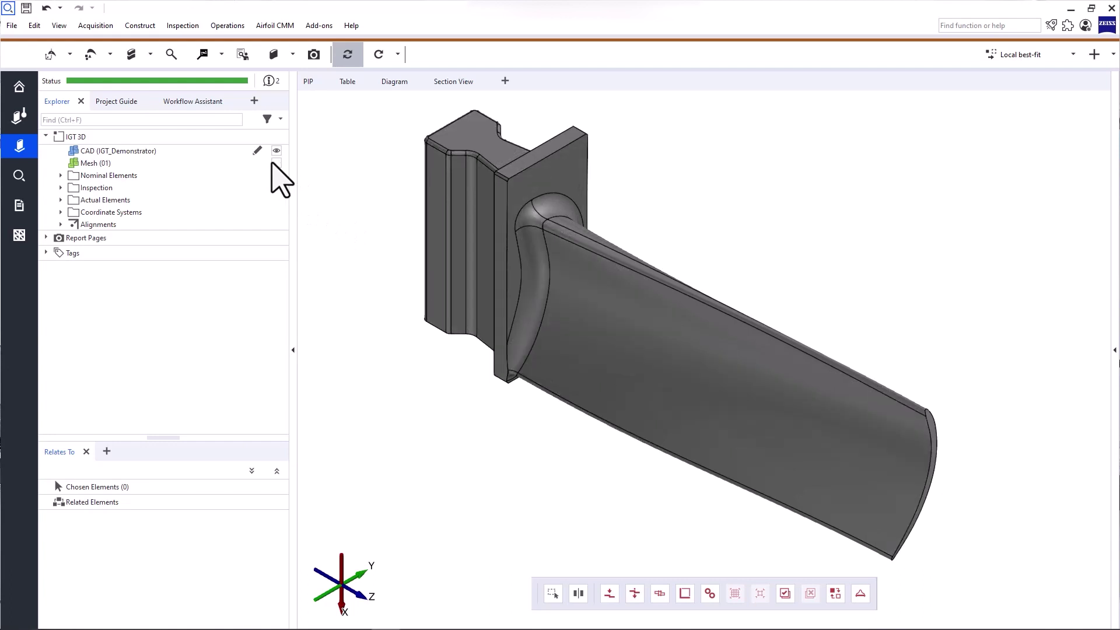
{"action": "left_click", "coordinate": [273, 55]}
{"action": "left_click", "coordinate": [292, 81]}
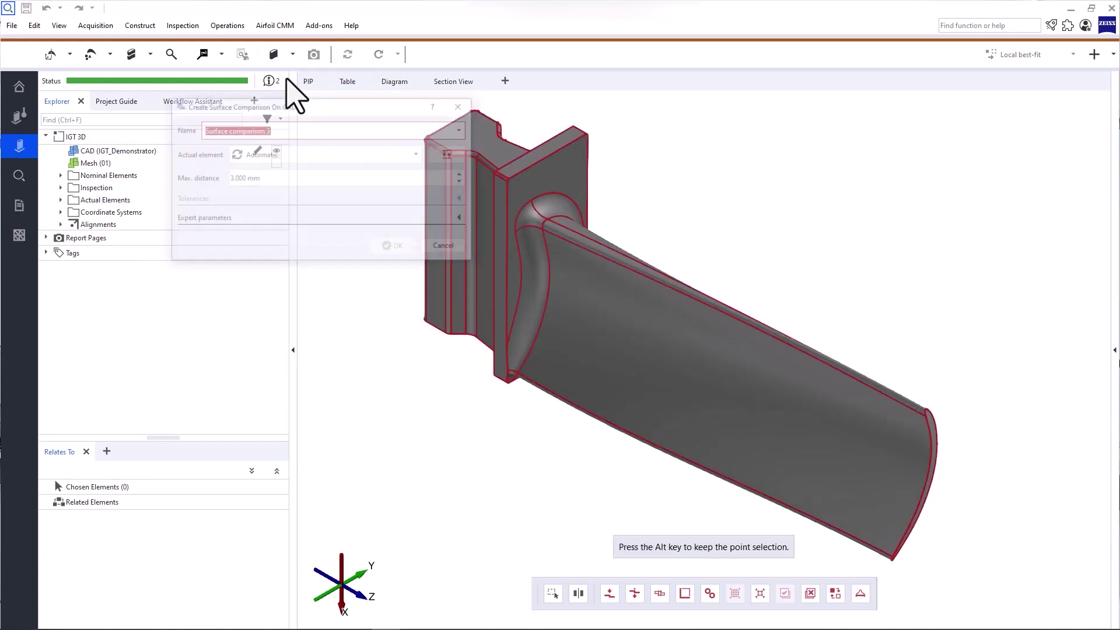
{"action": "left_click", "coordinate": [345, 198]}
{"action": "left_click", "coordinate": [394, 326]}
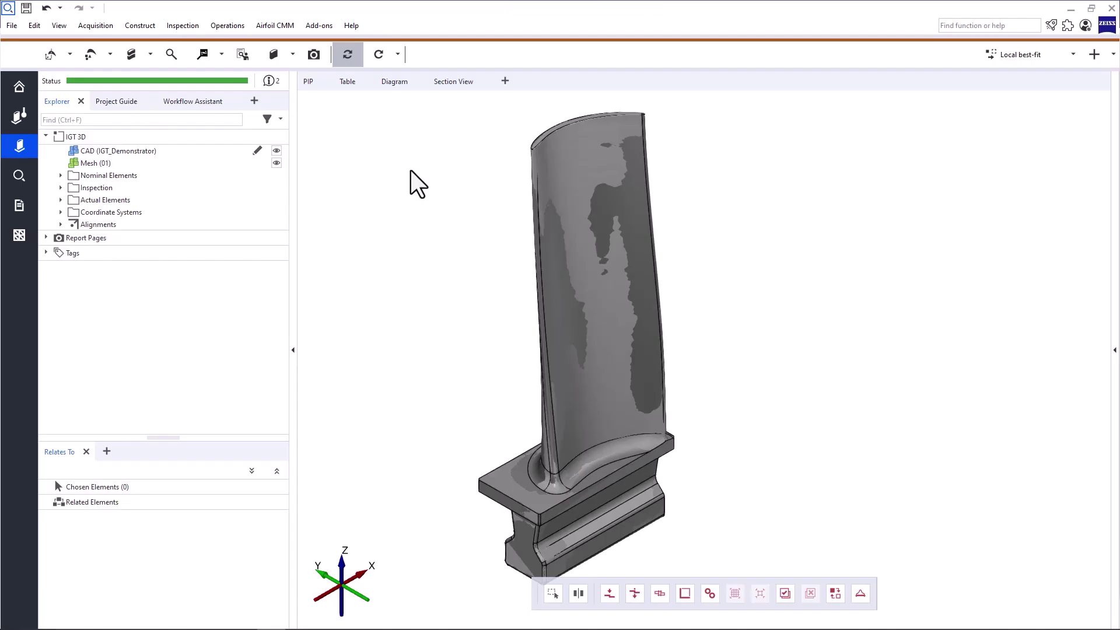
- Switch between CAD-only and mesh-only views, ending with only the CAD blade shown
{"action": "left_click", "coordinate": [72, 135]}
{"action": "left_click_drag", "start_coordinate": [87, 154], "coordinate": [346, 209]}
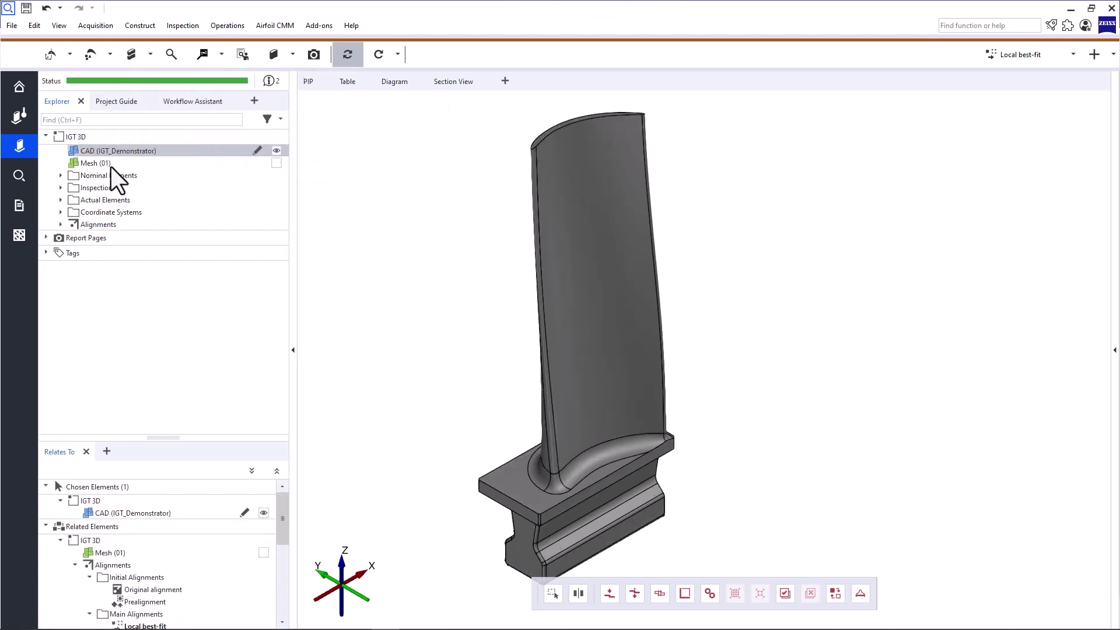
{"action": "left_click_drag", "start_coordinate": [111, 168], "coordinate": [455, 233]}
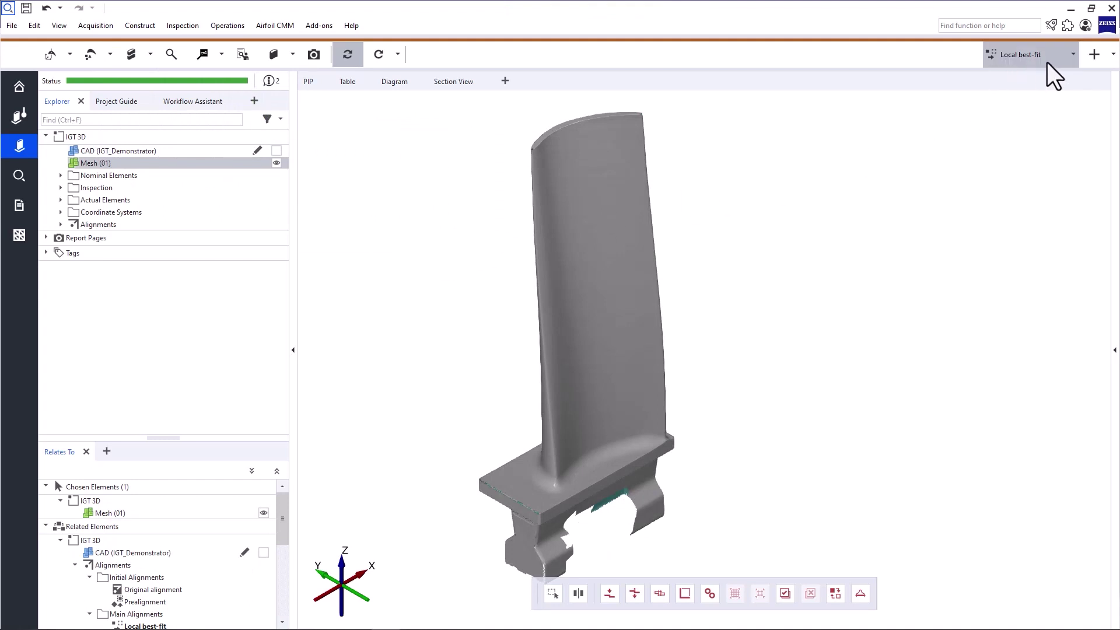
{"action": "left_click", "coordinate": [188, 152]}
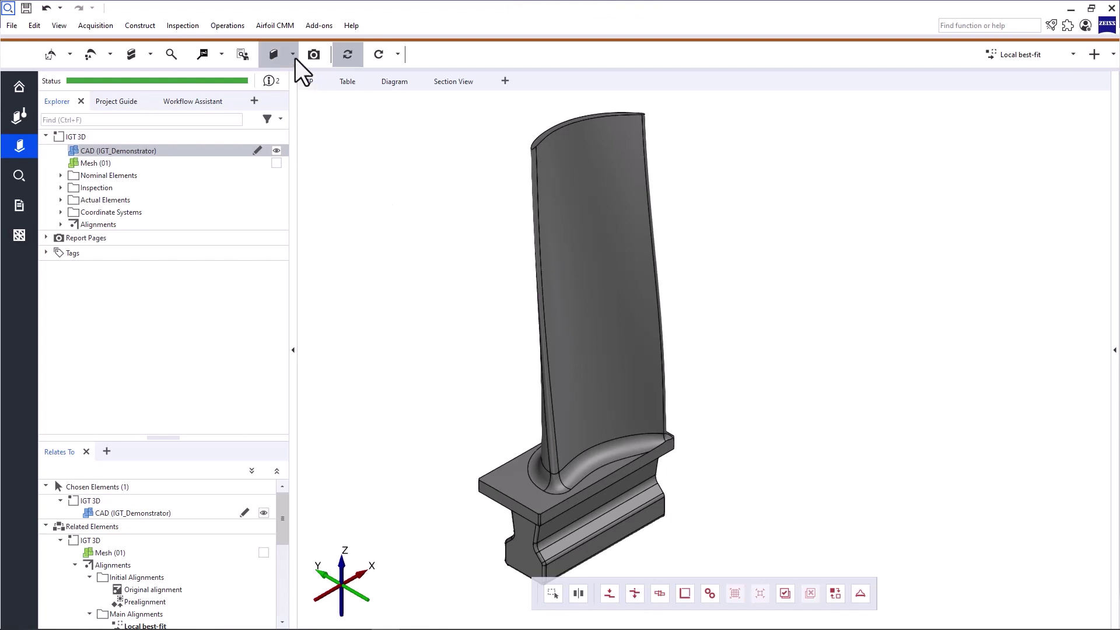
- Create a Surface Comparison On CAD with the upper tolerance limit at 0.3 mm
{"action": "left_click", "coordinate": [289, 57]}
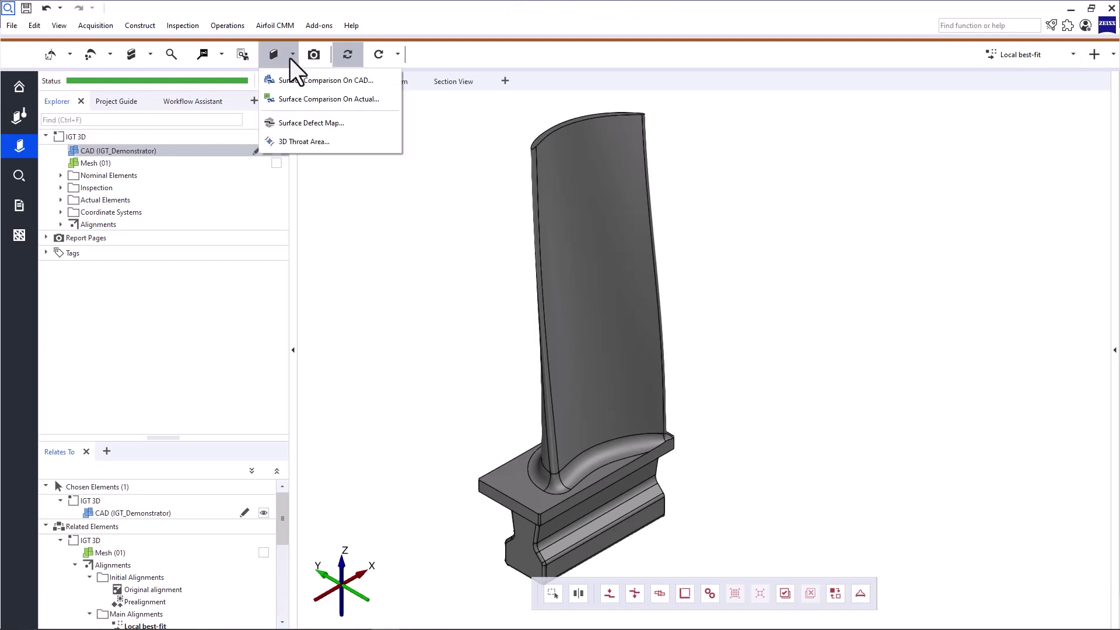
{"action": "left_click", "coordinate": [378, 84]}
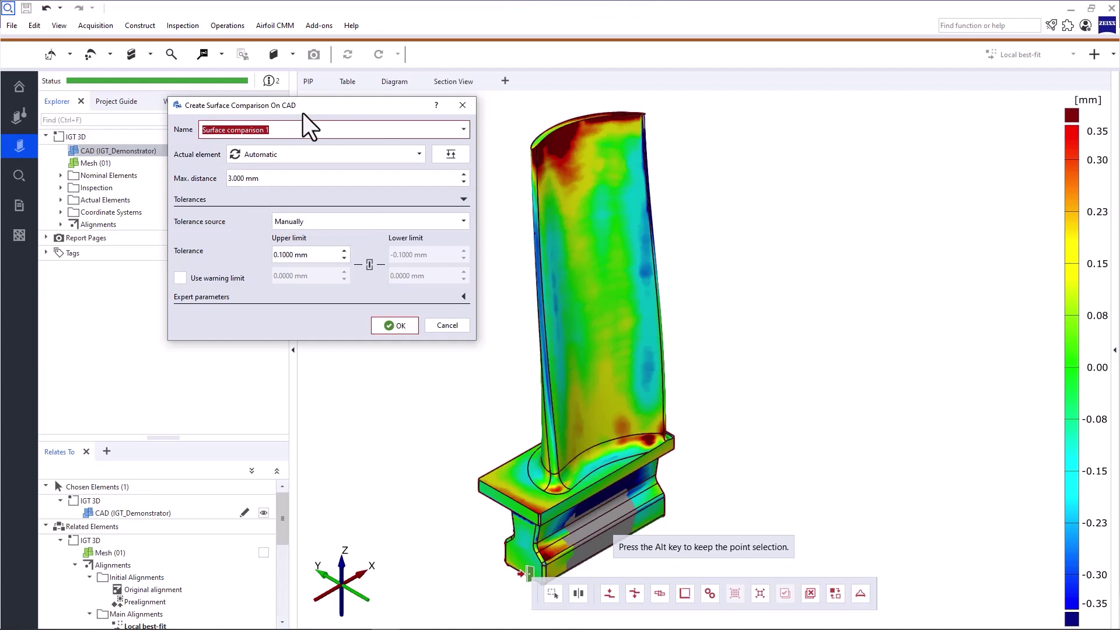
{"action": "left_click", "coordinate": [283, 255]}
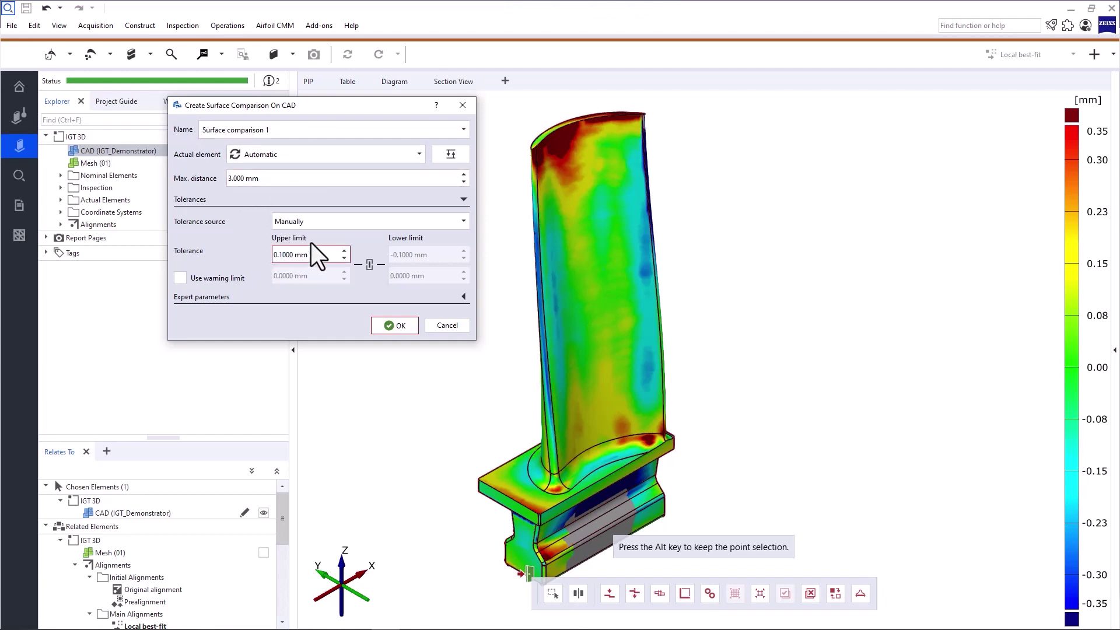
{"action": "key", "text": "Up"}
{"action": "key", "text": "Up"}
{"action": "left_click", "coordinate": [394, 328]}
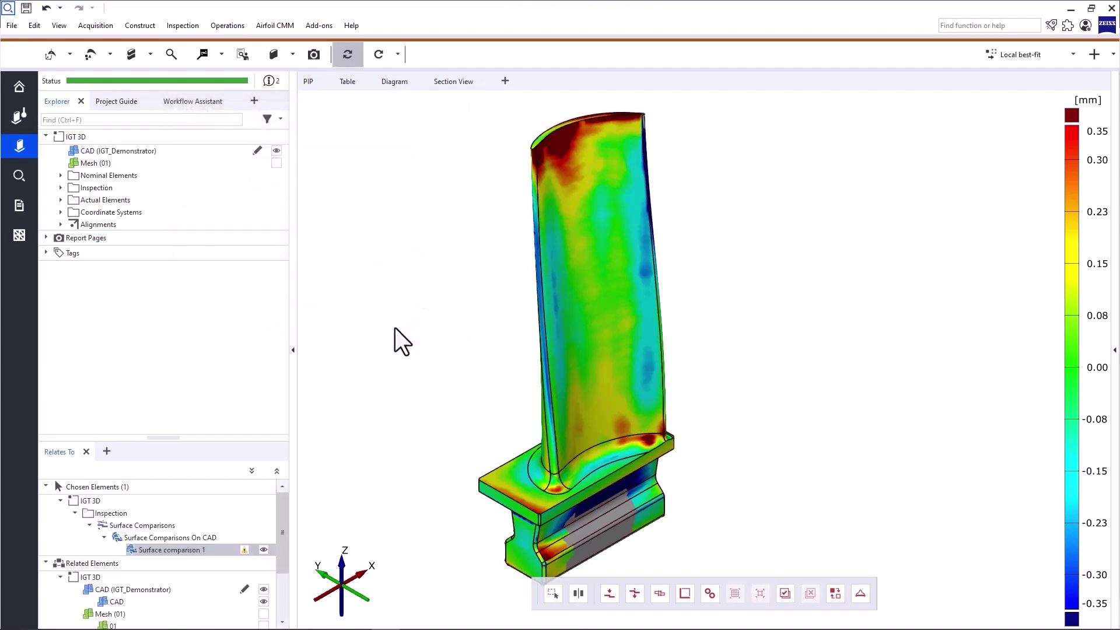
- Set the top legend value to 0.5 so the colour scale spans ±0.50 mm
{"action": "left_click", "coordinate": [1096, 133]}
{"action": "type", "text": "0"}
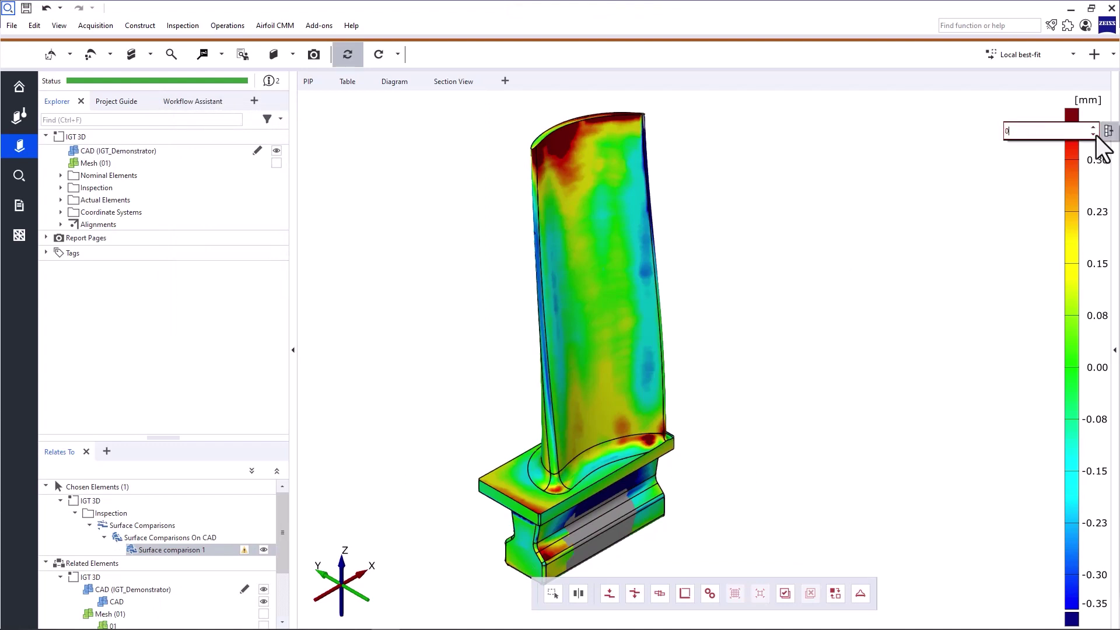
{"action": "type", "text": ".5"}
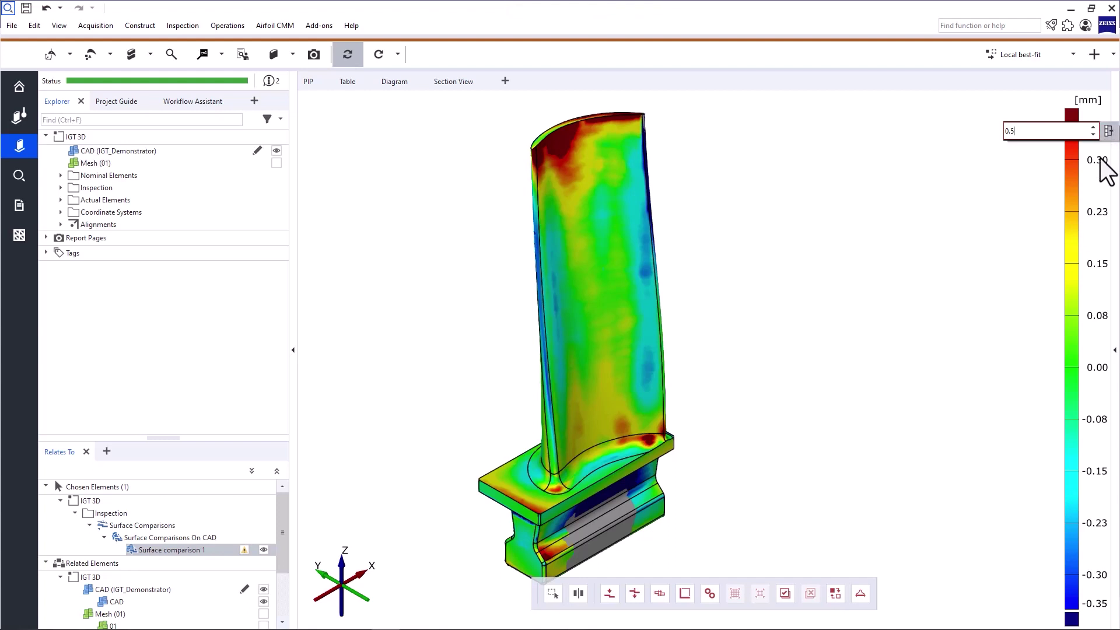
{"action": "left_click", "coordinate": [1045, 166]}
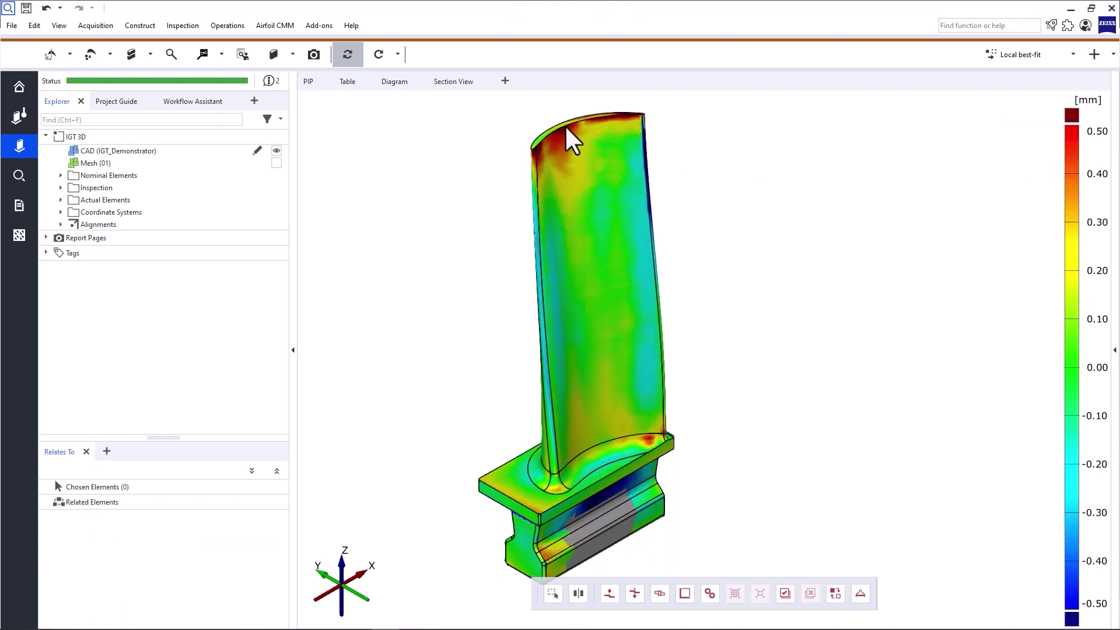
{"action": "scroll", "coordinate": [560, 153], "scroll_direction": "up", "scroll_amount": 5}
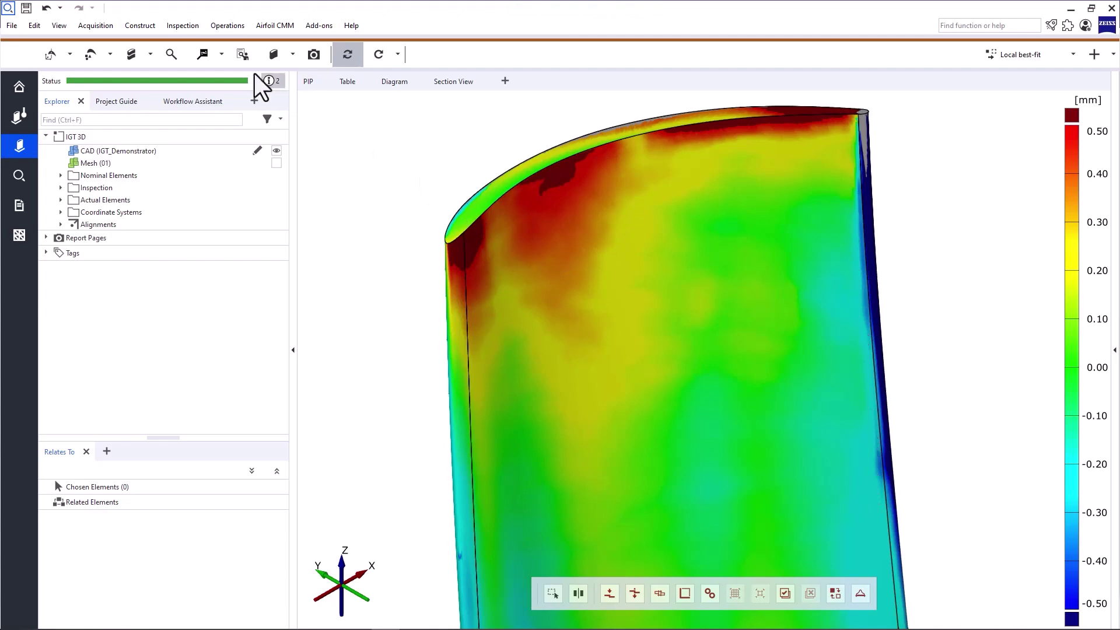
- Place six deviation labels across the blade tip, top edge, trailing edge and middle
{"action": "left_click", "coordinate": [221, 55]}
{"action": "left_click", "coordinate": [236, 96]}
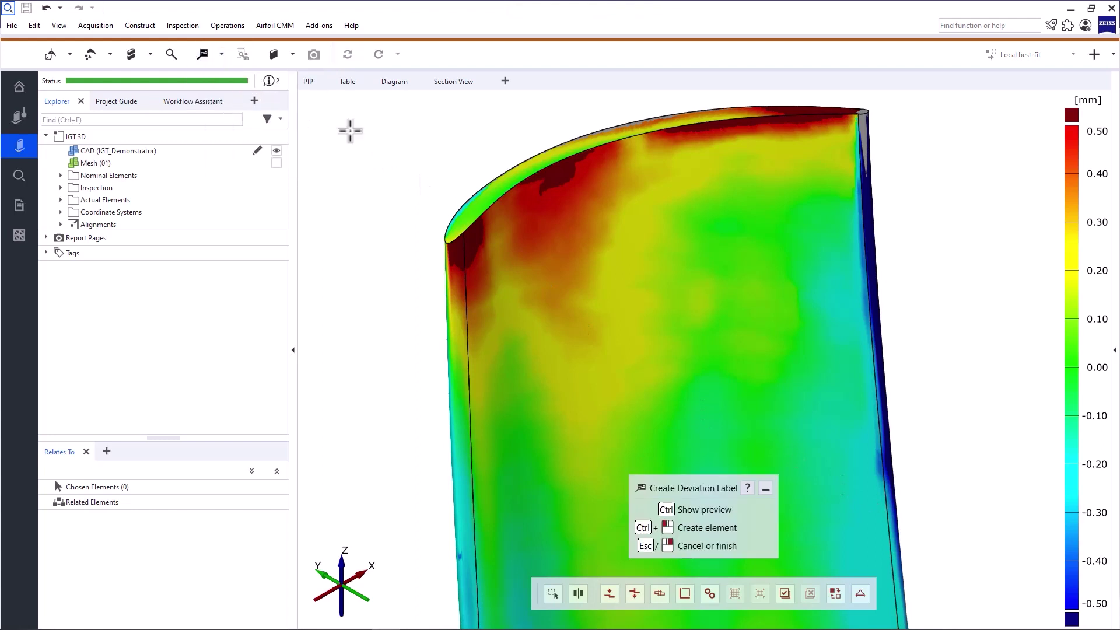
{"action": "left_click", "coordinate": [563, 168], "text": "ctrl"}
{"action": "left_click", "coordinate": [584, 205], "text": "ctrl"}
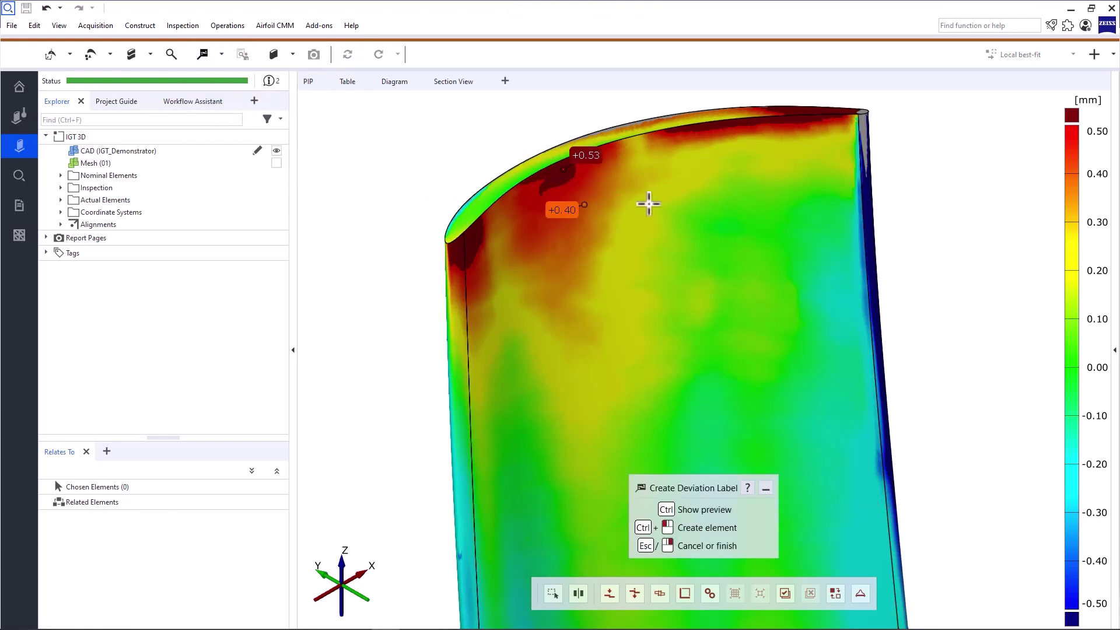
{"action": "left_click", "coordinate": [654, 205], "text": "ctrl"}
{"action": "left_click", "coordinate": [747, 171], "text": "ctrl"}
{"action": "left_click", "coordinate": [857, 282], "text": "ctrl"}
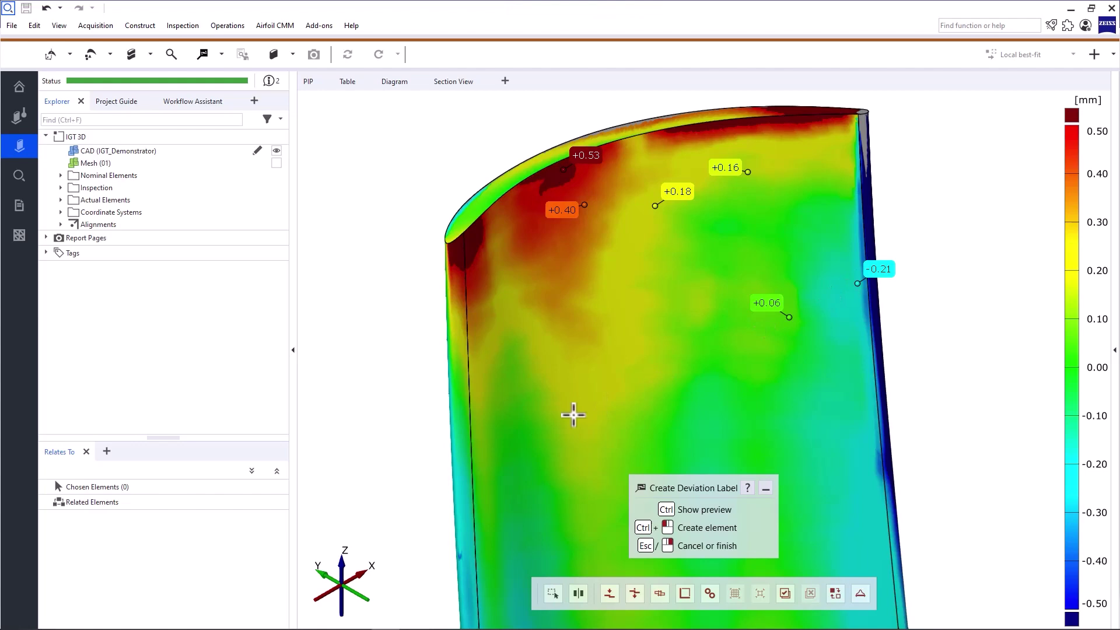
{"action": "left_click", "coordinate": [539, 427], "text": "ctrl"}
{"action": "key", "text": "Escape"}
- Add the Minimum (-2.35) and Maximum (+1.07) Deviation Labels from the quick menu
{"action": "right_click", "coordinate": [430, 220]}
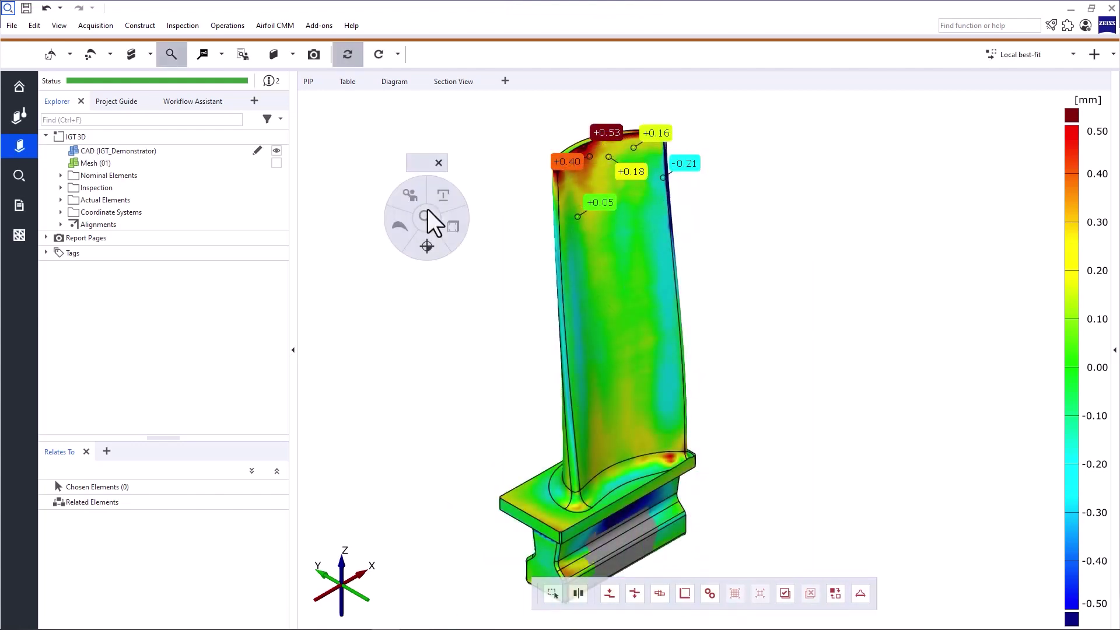
{"action": "left_click", "coordinate": [454, 227]}
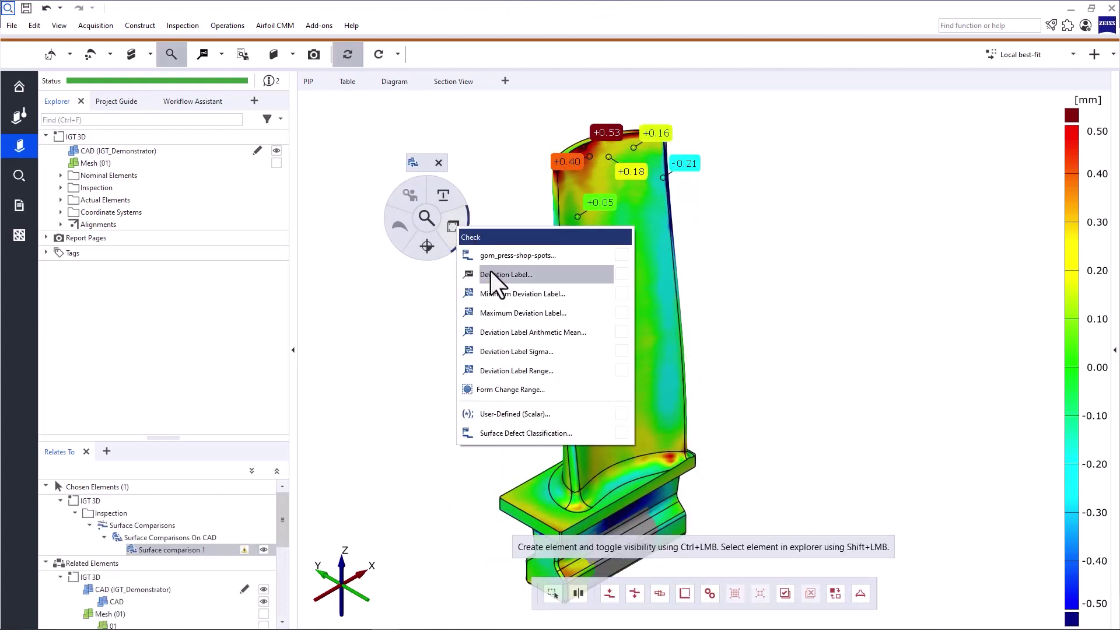
{"action": "left_click", "coordinate": [511, 316]}
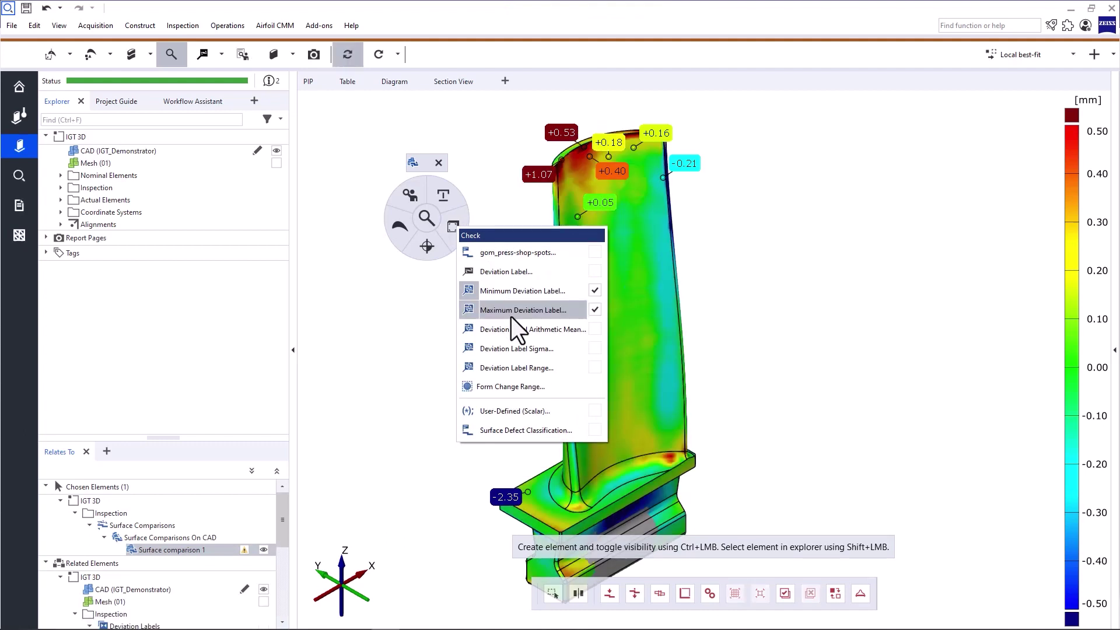
{"action": "left_click", "coordinate": [443, 324]}
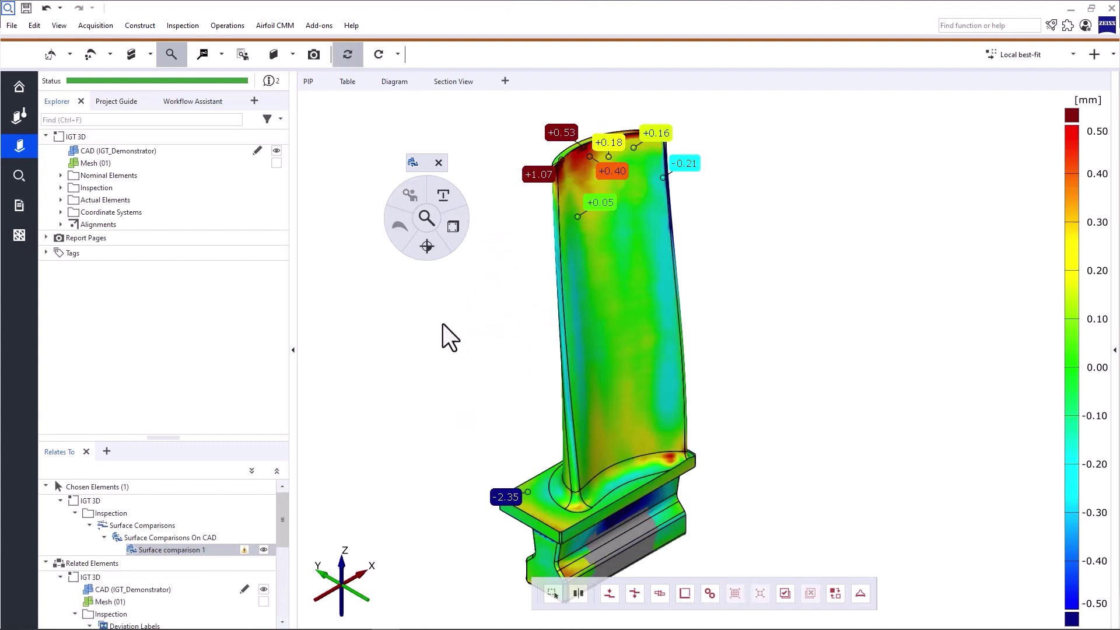
{"action": "left_click", "coordinate": [443, 166]}
{"action": "left_click", "coordinate": [288, 52]}
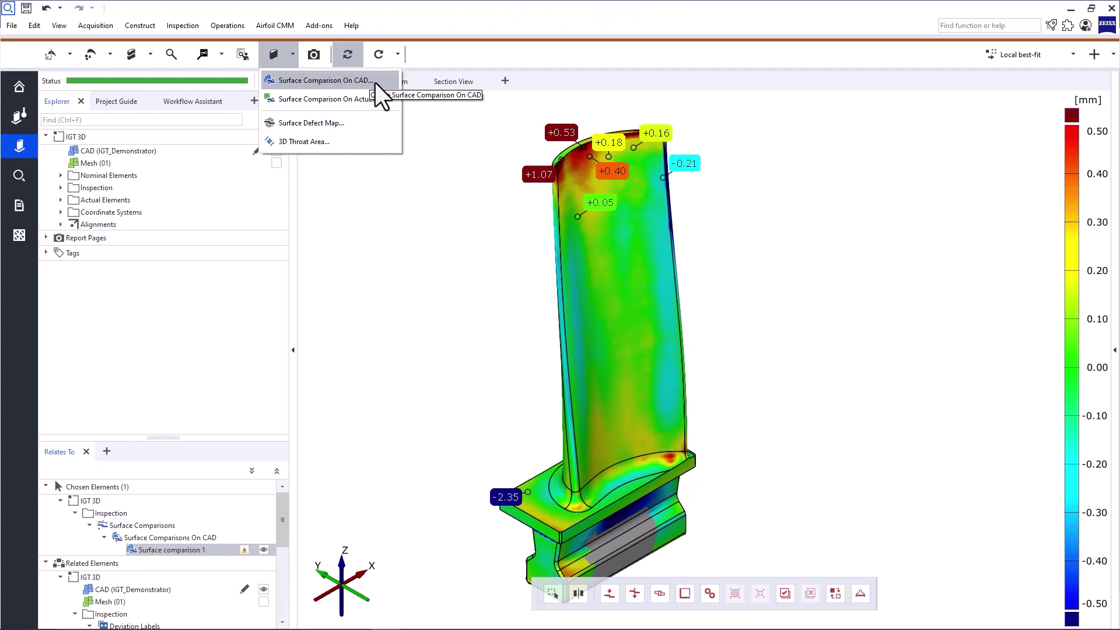
- Show only Mesh (01) and create a Surface Comparison On Actual with 0.3 mm tolerance
{"action": "left_click", "coordinate": [482, 144]}
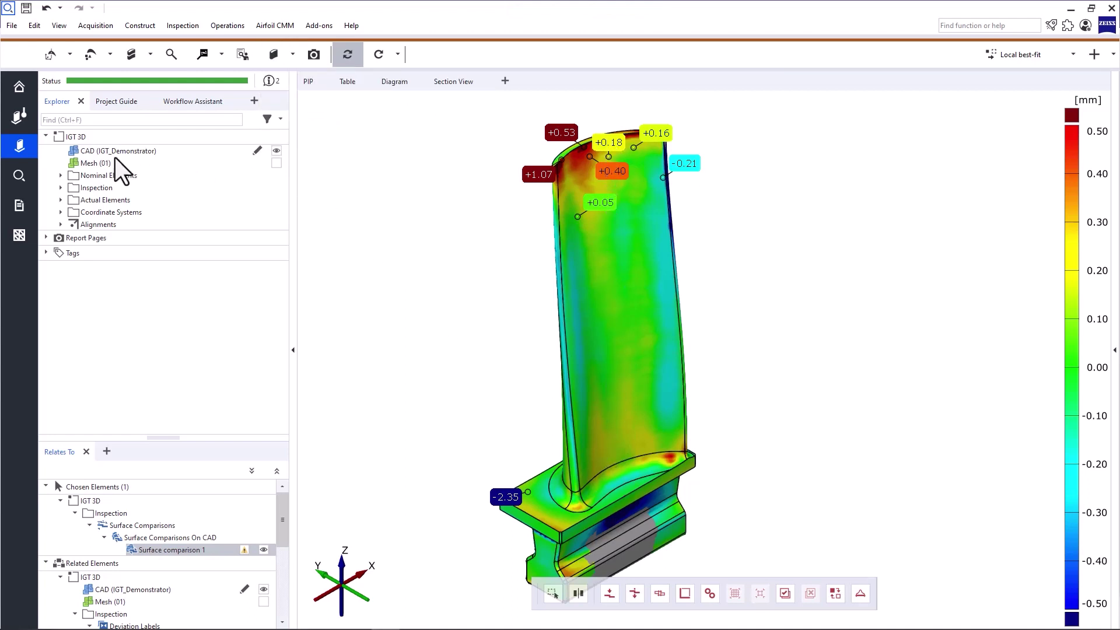
{"action": "left_click_drag", "start_coordinate": [112, 162], "coordinate": [360, 187]}
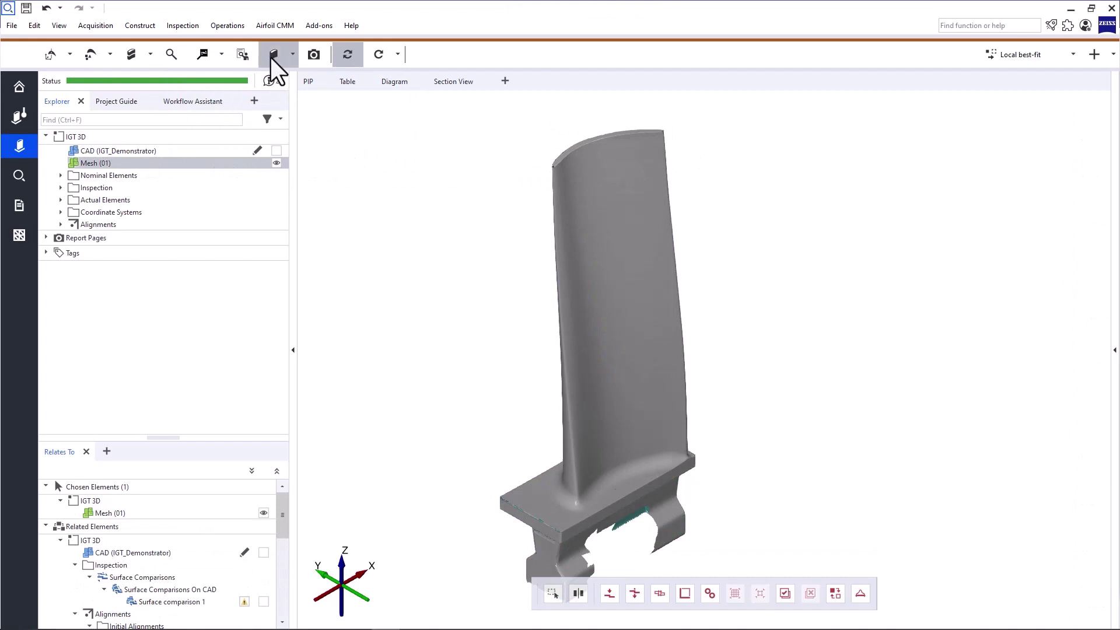
{"action": "left_click", "coordinate": [273, 59]}
{"action": "left_click", "coordinate": [324, 102]}
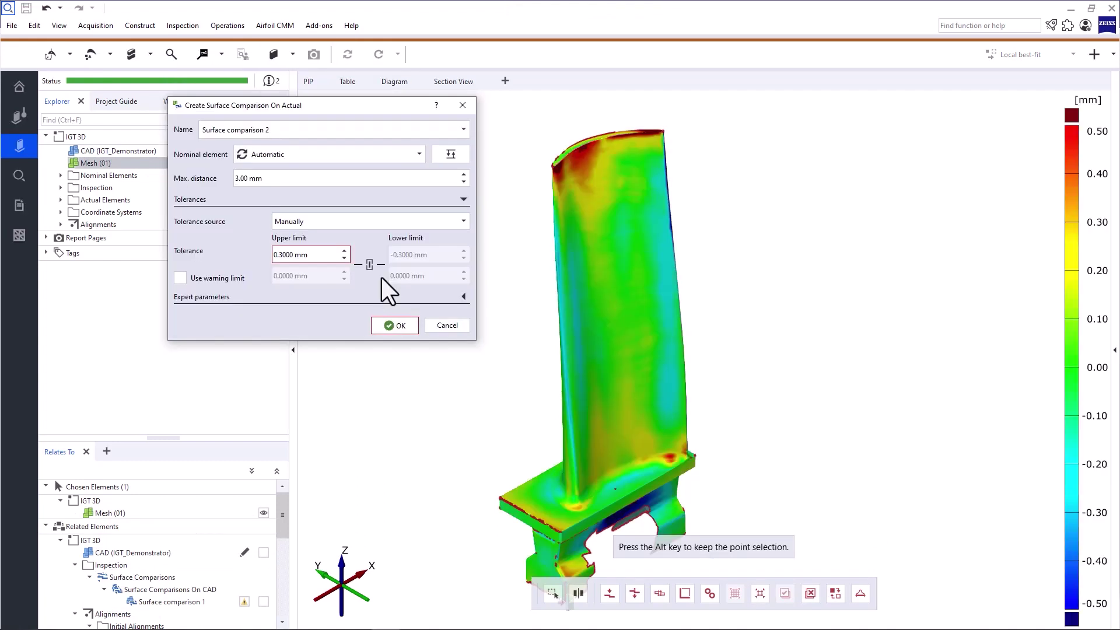
{"action": "left_click", "coordinate": [397, 327]}
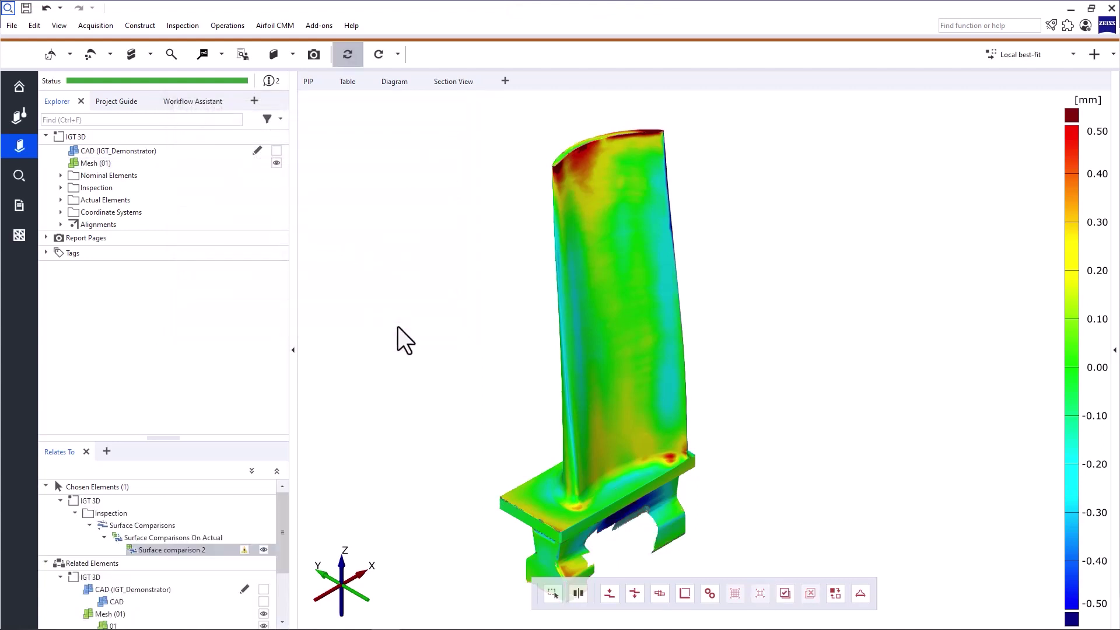
{"action": "left_click", "coordinate": [297, 61]}
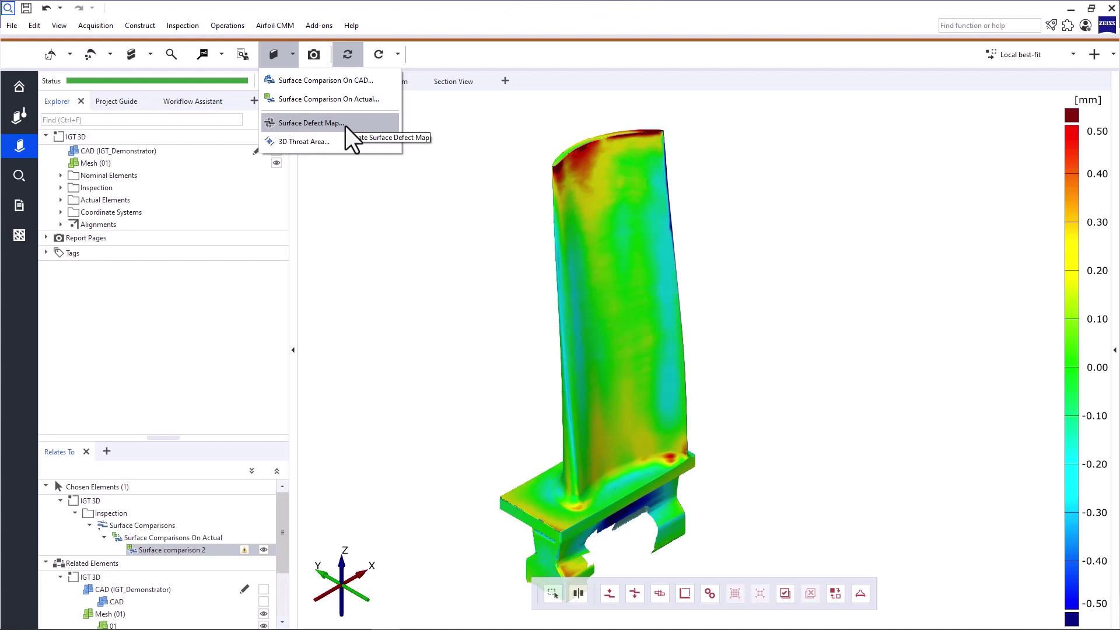
- Display the CAD (IGT_Demonstrator) element alone in the 3D view
{"action": "left_click", "coordinate": [491, 142]}
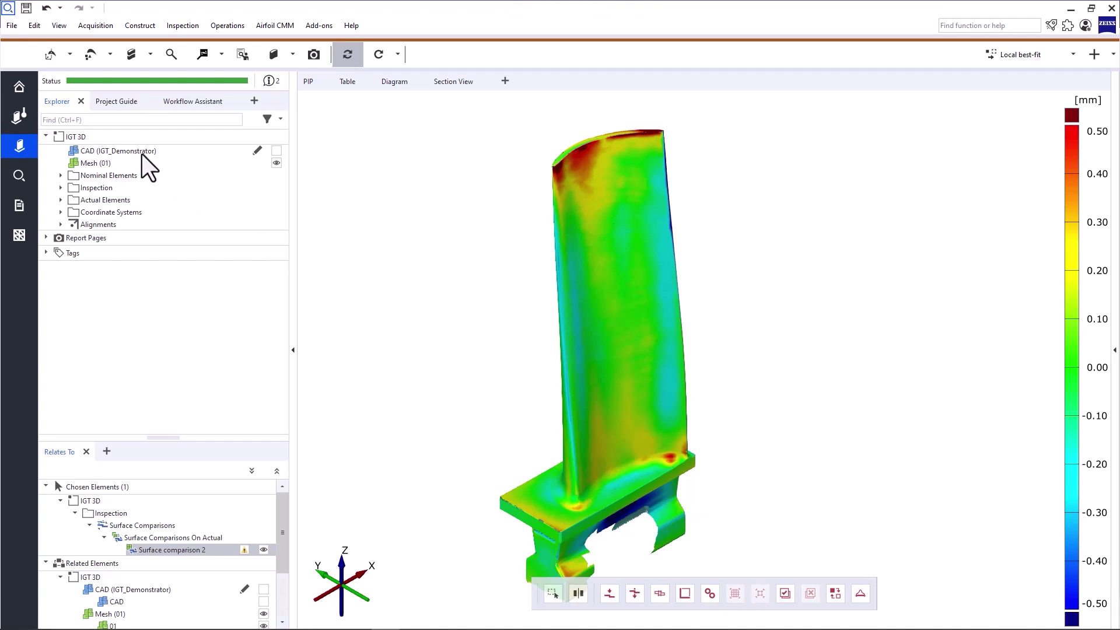
{"action": "left_click", "coordinate": [124, 151]}
{"action": "left_click_drag", "start_coordinate": [125, 150], "coordinate": [540, 258]}
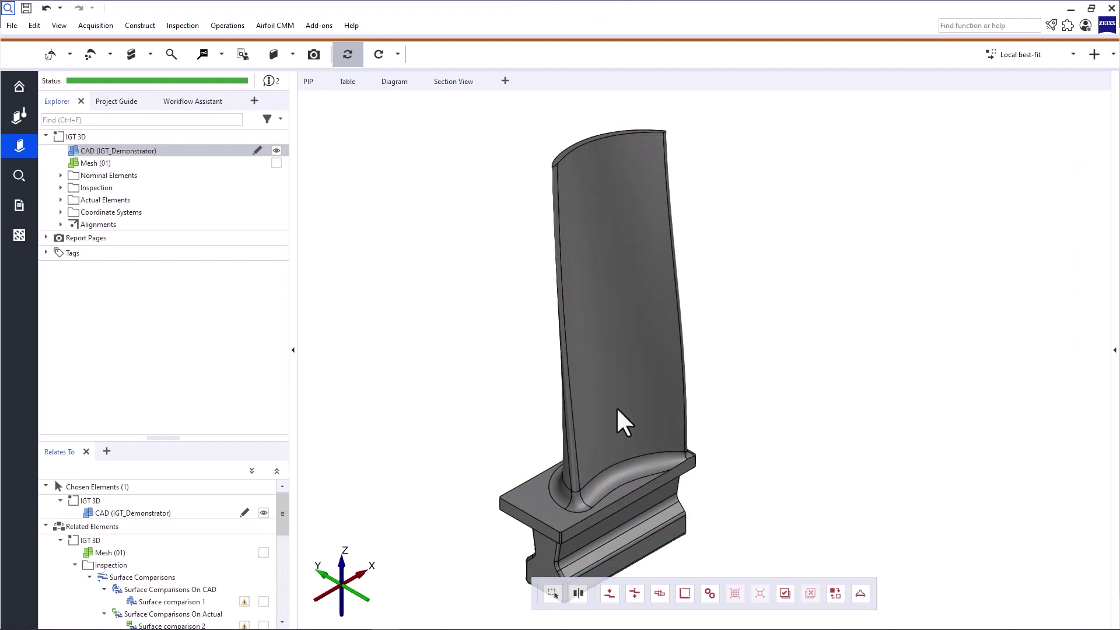
- Select the blade's concave airfoil surface patch with the Select Patch tool
{"action": "left_click", "coordinate": [660, 593]}
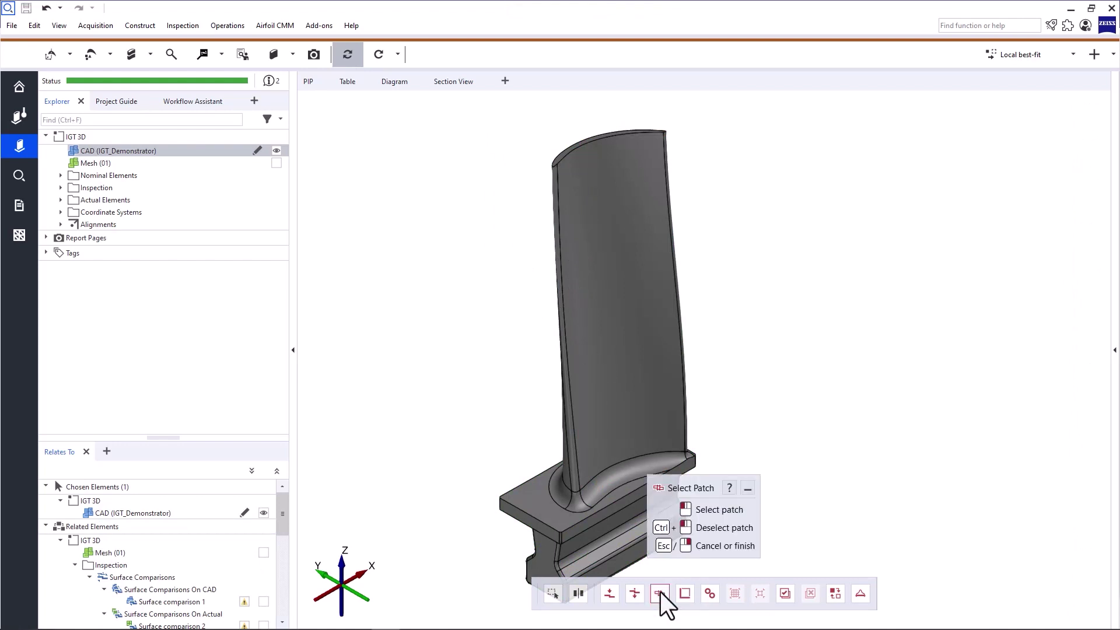
{"action": "left_click", "coordinate": [612, 305]}
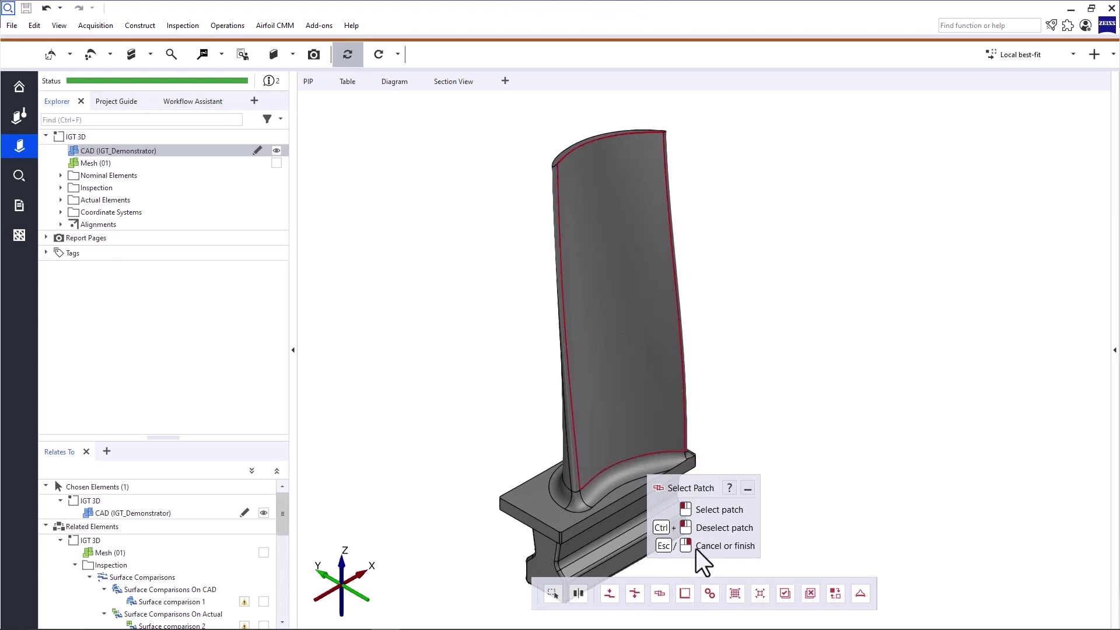
{"action": "right_click", "coordinate": [753, 353]}
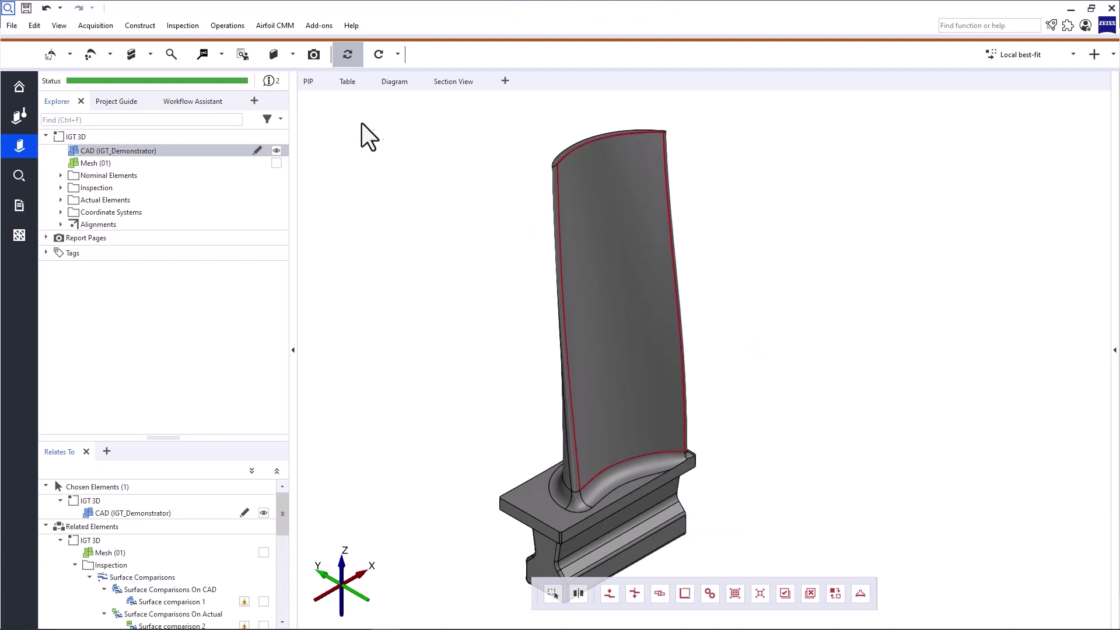
{"action": "left_click", "coordinate": [292, 54]}
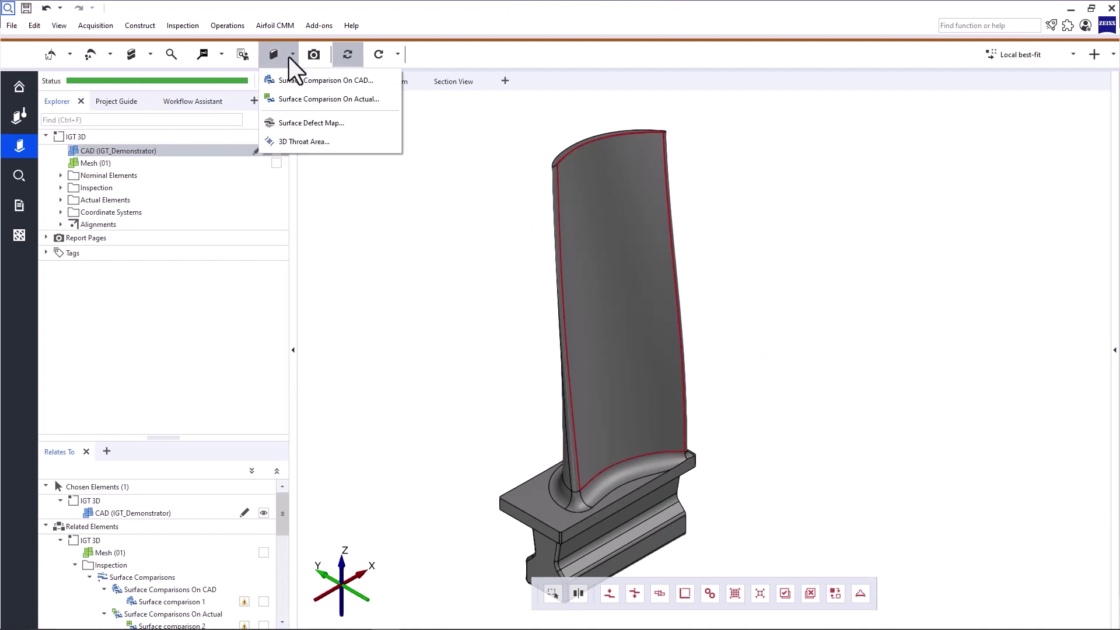
- Create defect map 'Surface defects CC': 2 mm max defect size, Component_CS Z-axis direction
{"action": "left_click", "coordinate": [342, 127]}
{"action": "left_click", "coordinate": [331, 129]}
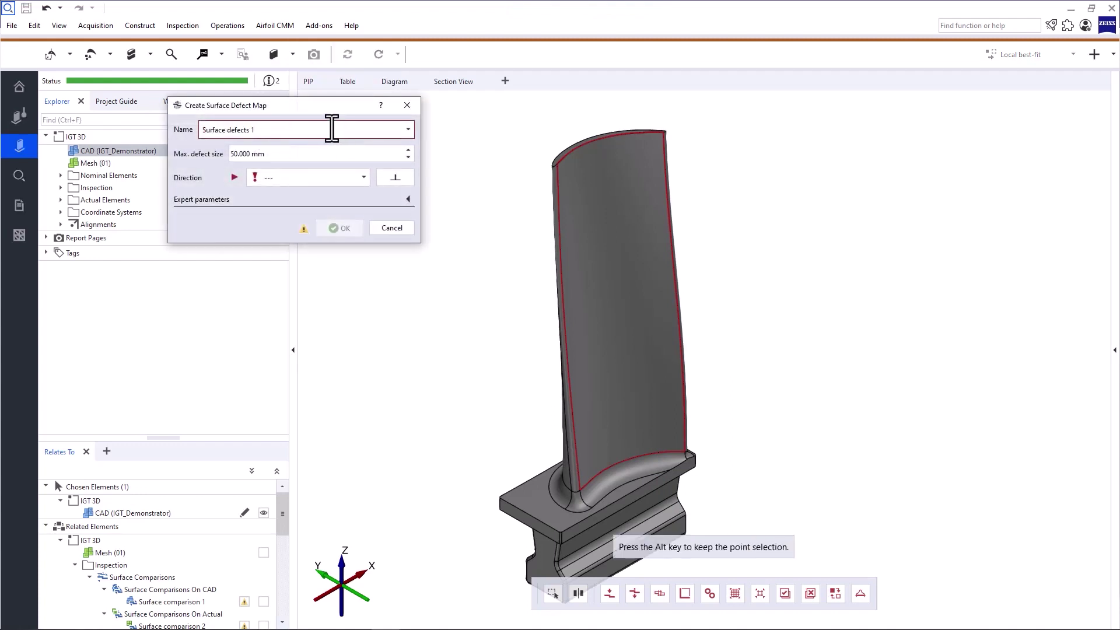
{"action": "key", "text": "BackSpace"}
{"action": "type", "text": "CC"}
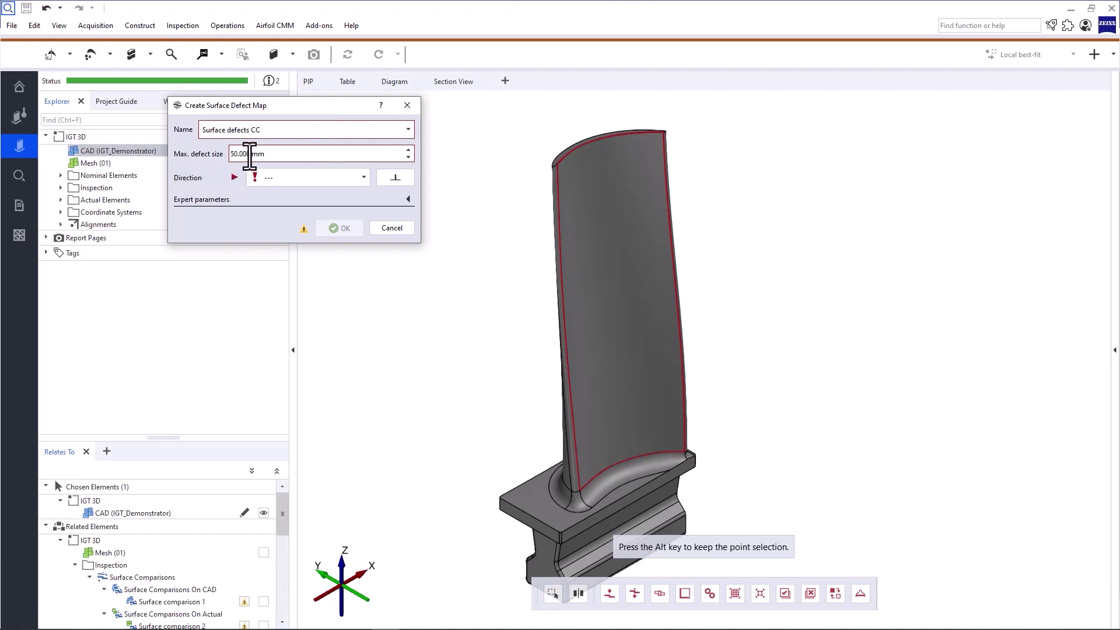
{"action": "left_click_drag", "start_coordinate": [250, 154], "coordinate": [225, 152]}
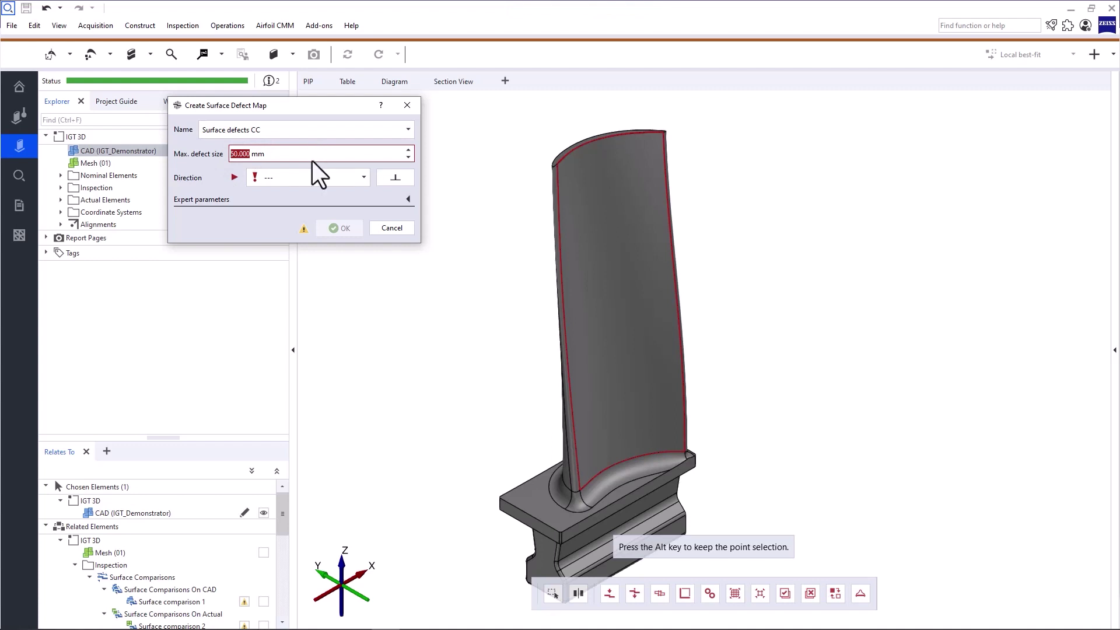
{"action": "type", "text": "2"}
{"action": "left_click", "coordinate": [286, 180]}
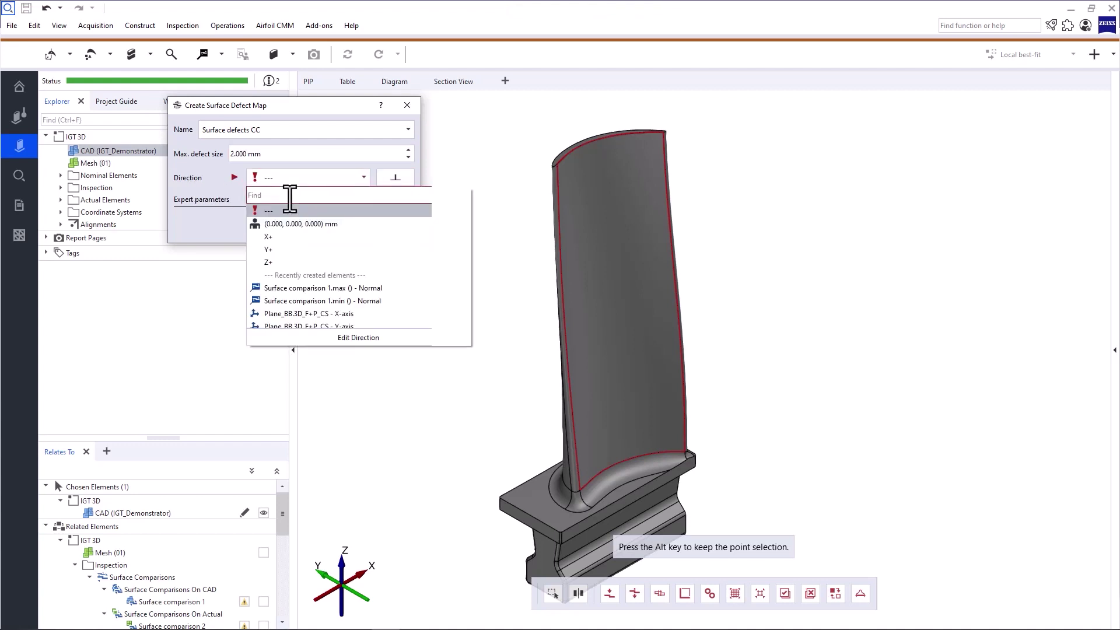
{"action": "type", "text": "compo"}
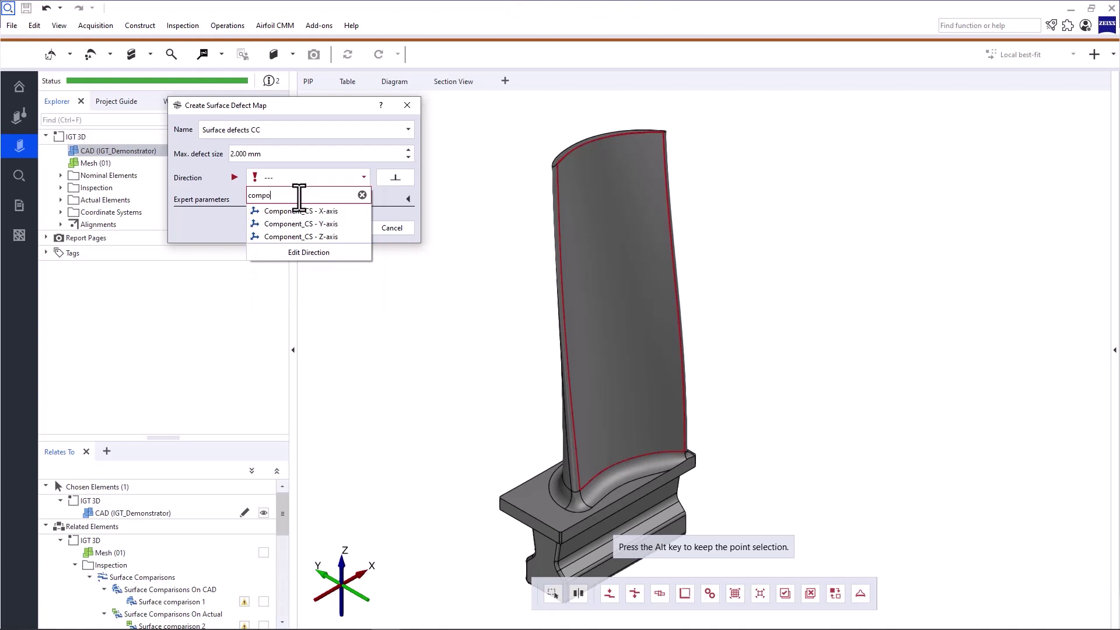
{"action": "left_click", "coordinate": [307, 239]}
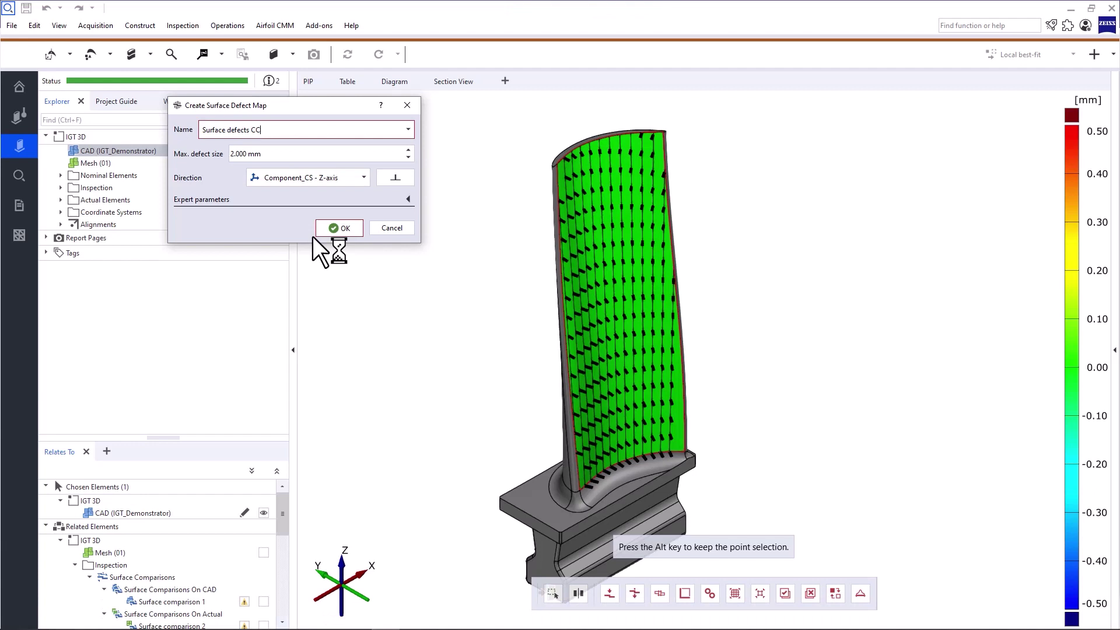
{"action": "left_click", "coordinate": [339, 229]}
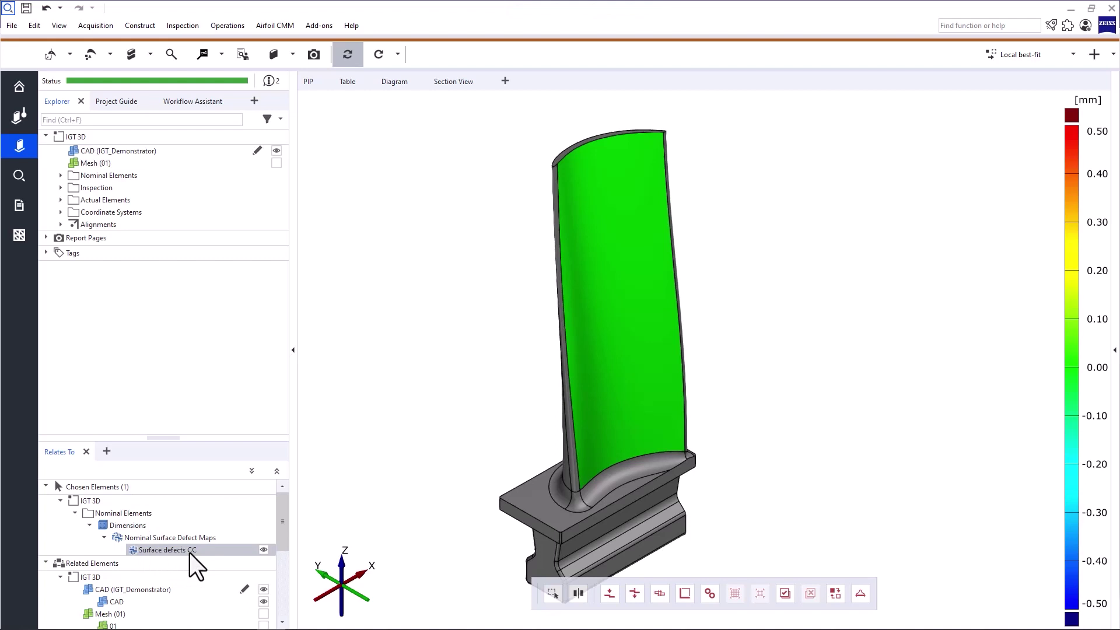
{"action": "scroll", "coordinate": [193, 554], "scroll_direction": "down", "scroll_amount": 2}
{"action": "scroll", "coordinate": [195, 551], "scroll_direction": "down", "scroll_amount": 2}
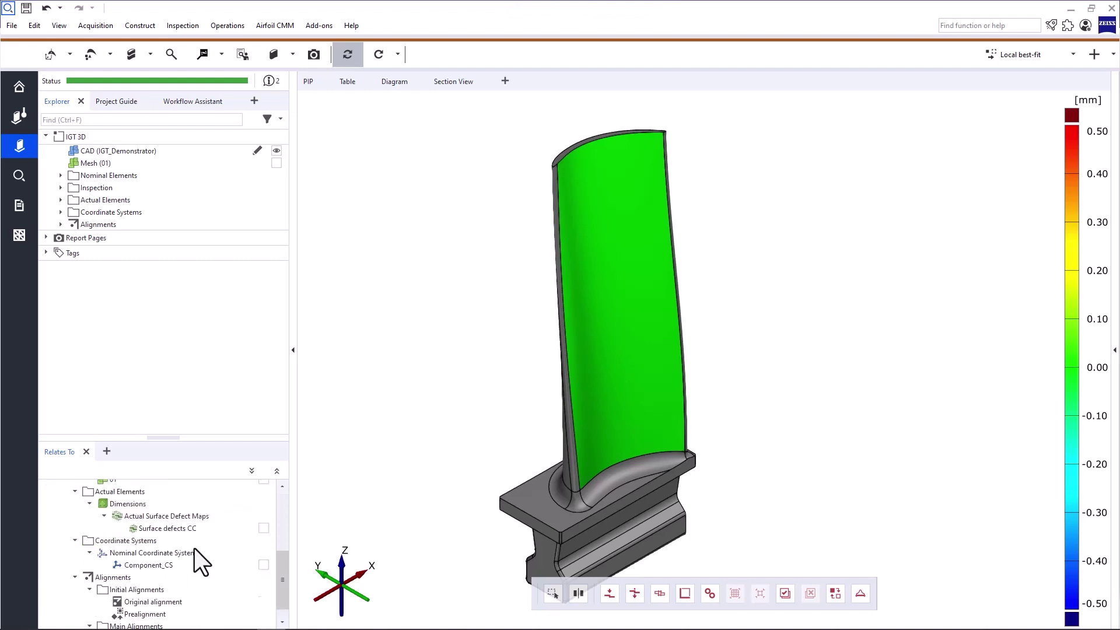
{"action": "scroll", "coordinate": [194, 548], "scroll_direction": "down", "scroll_amount": 2}
- Show the actual Surface defects CC map alone, then make Mesh (01) visible too
{"action": "left_click", "coordinate": [184, 514]}
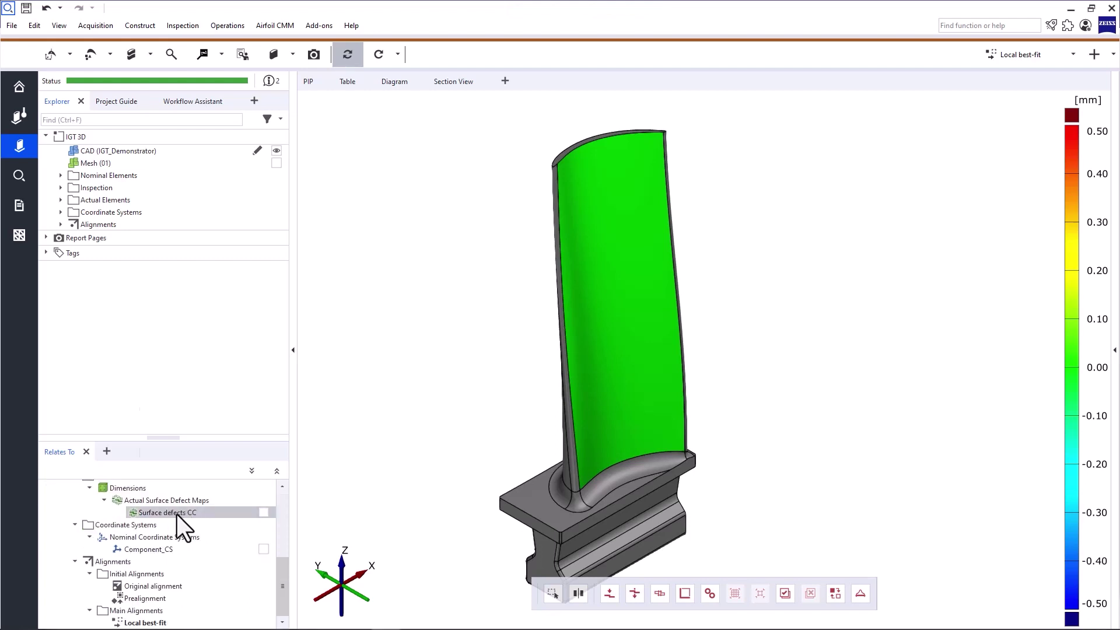
{"action": "left_click_drag", "start_coordinate": [177, 514], "coordinate": [546, 399]}
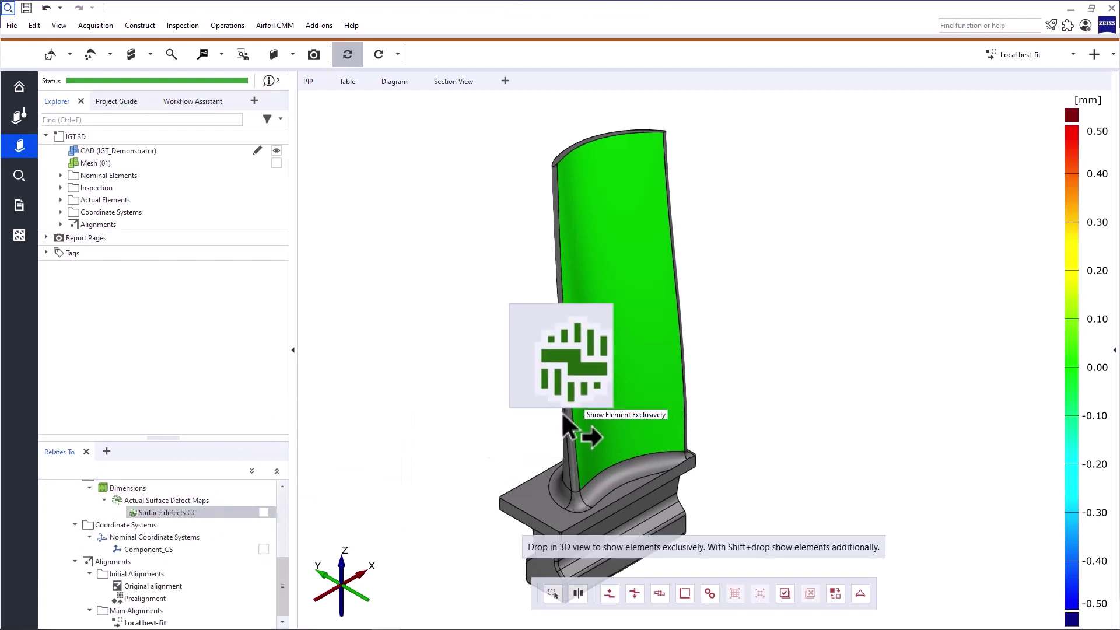
{"action": "left_click", "coordinate": [276, 164]}
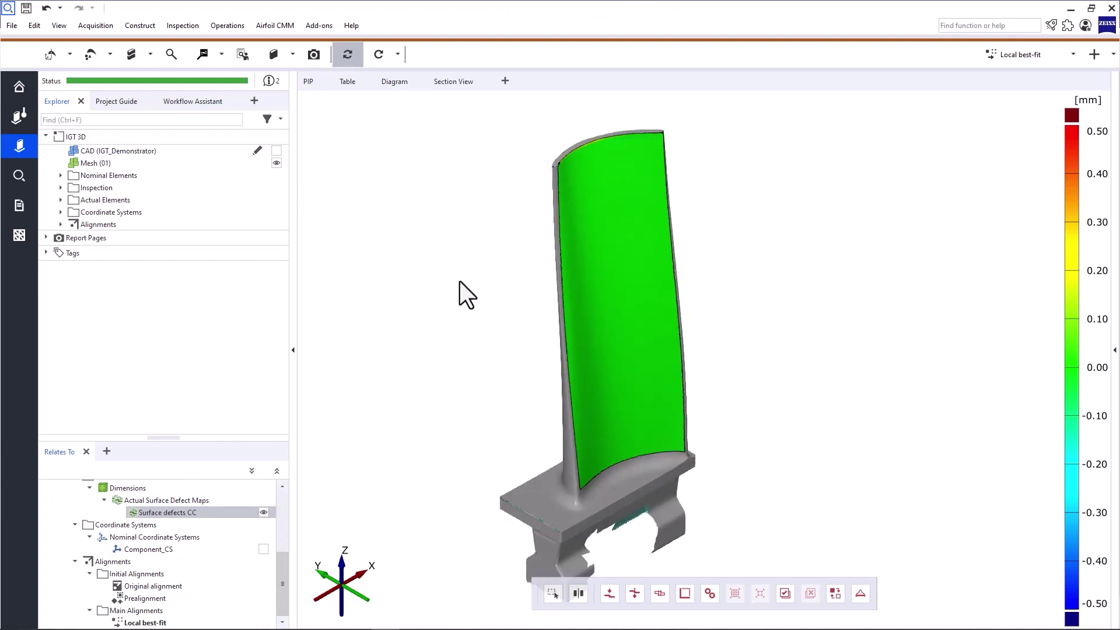
- Set the defect map legend's upper limit to 0.015 mm and tilt the view onto the blade's top edge
{"action": "double_click", "coordinate": [1094, 132]}
{"action": "type", "text": "0.0"}
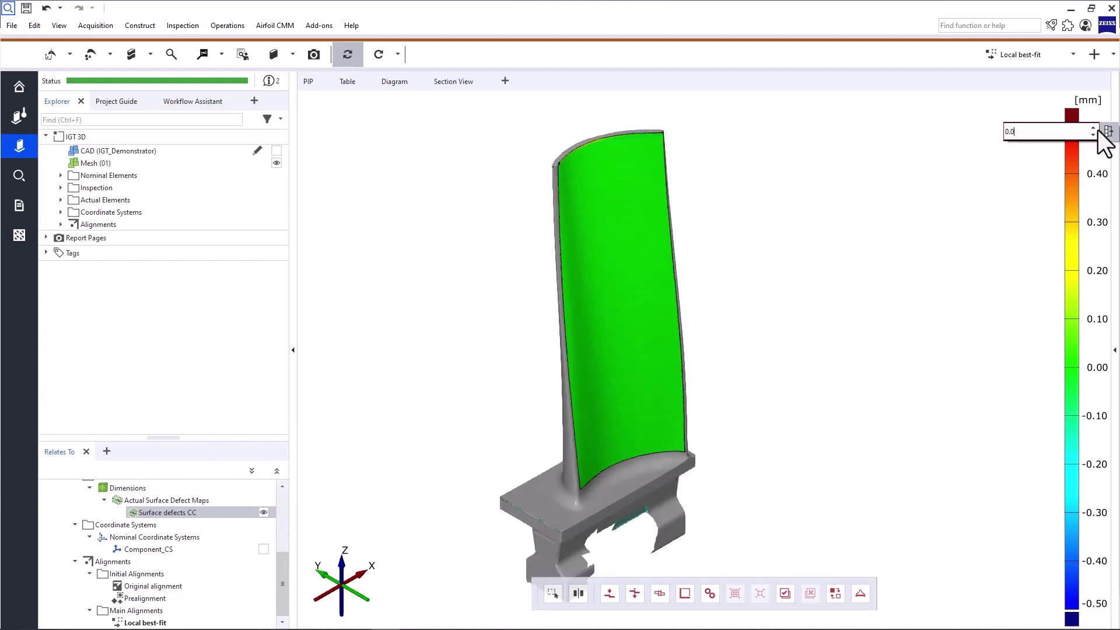
{"action": "type", "text": "15"}
{"action": "key", "text": "Return"}
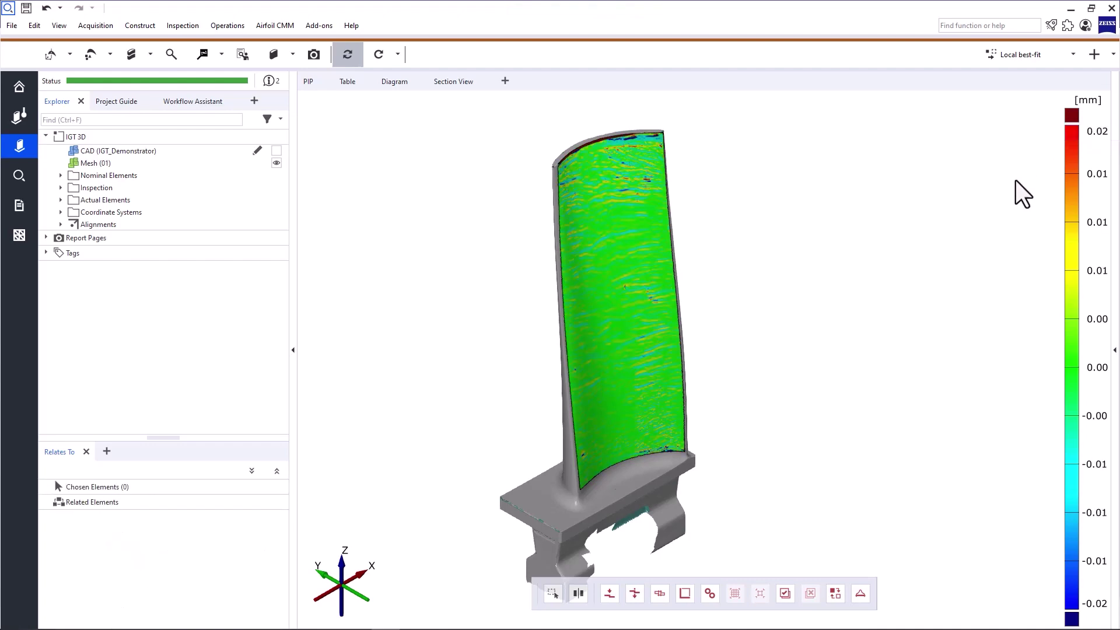
{"action": "scroll", "coordinate": [639, 227], "scroll_direction": "up", "scroll_amount": 3}
{"action": "left_click_drag", "start_coordinate": [632, 219], "coordinate": [656, 393]}
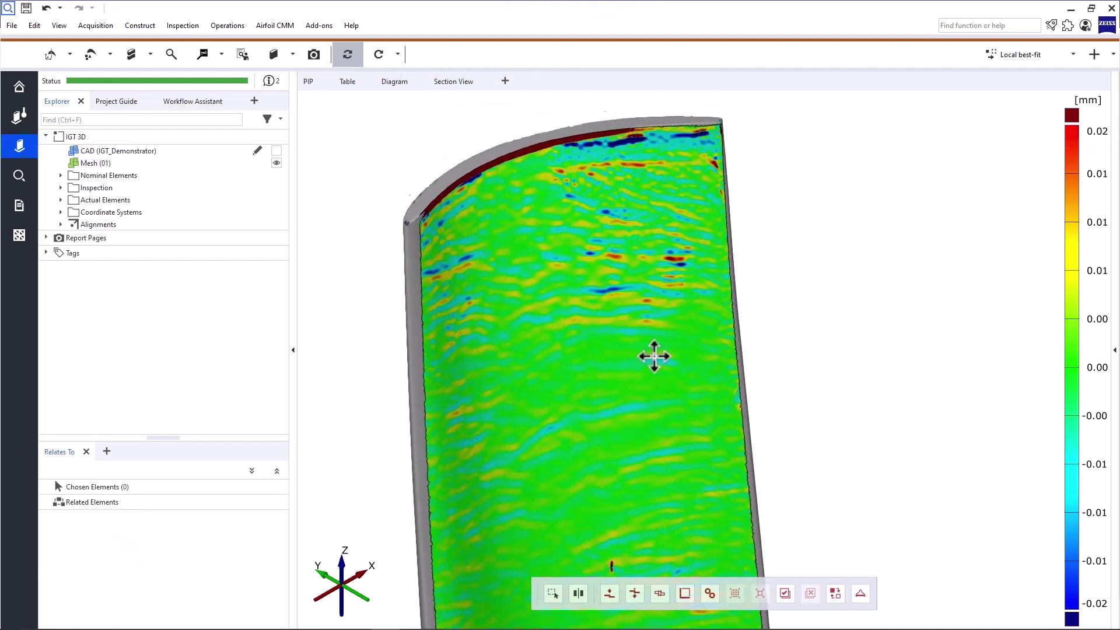
{"action": "scroll", "coordinate": [656, 394], "scroll_direction": "up", "scroll_amount": 2}
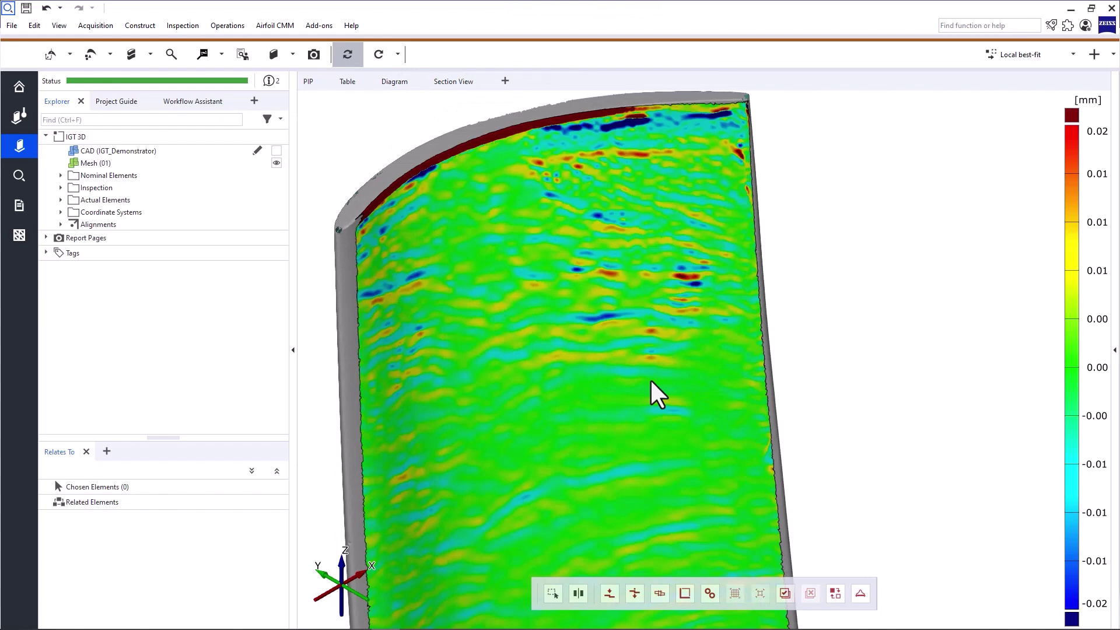
- Start Create Deviation Label and label the red and orange spots near the top edge
{"action": "left_click", "coordinate": [221, 56]}
{"action": "left_click", "coordinate": [239, 95]}
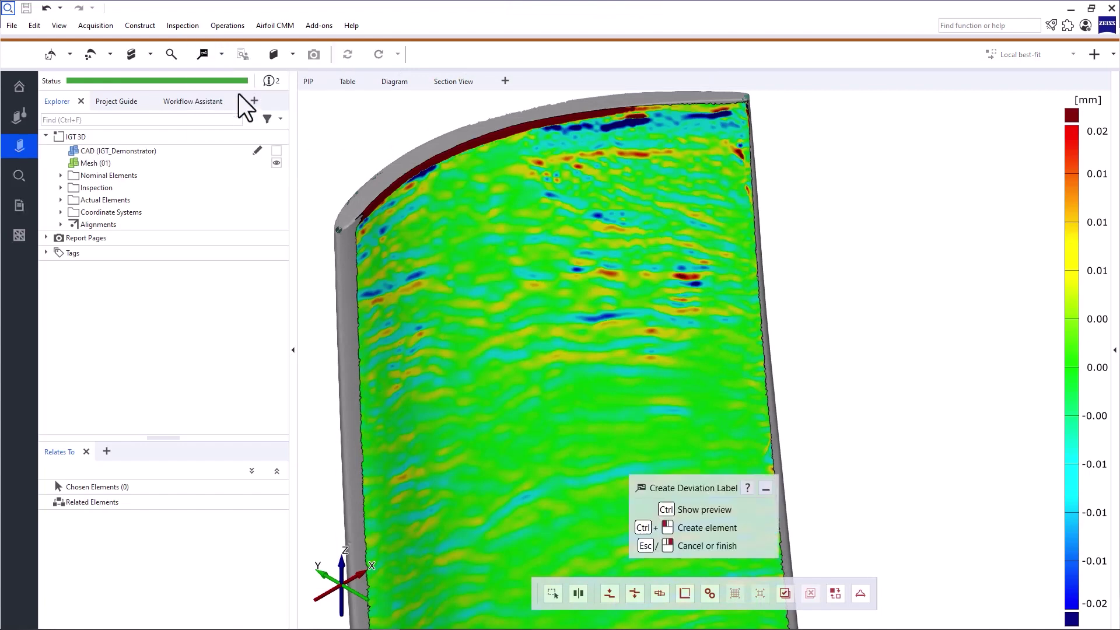
{"action": "left_click", "coordinate": [539, 160], "text": "ctrl"}
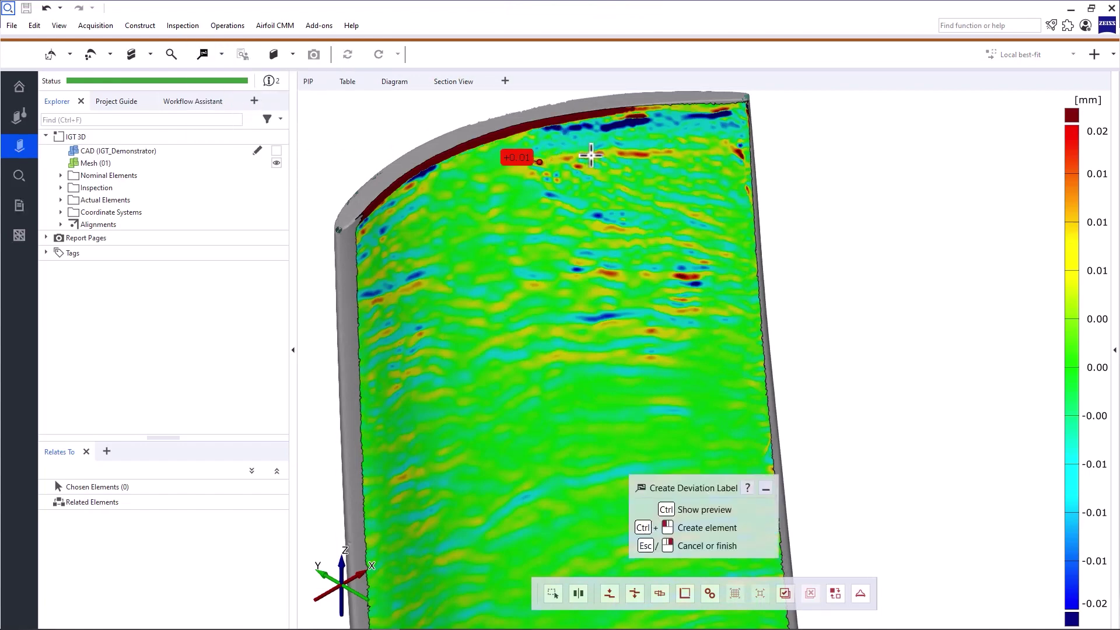
{"action": "left_click", "coordinate": [599, 155], "text": "ctrl"}
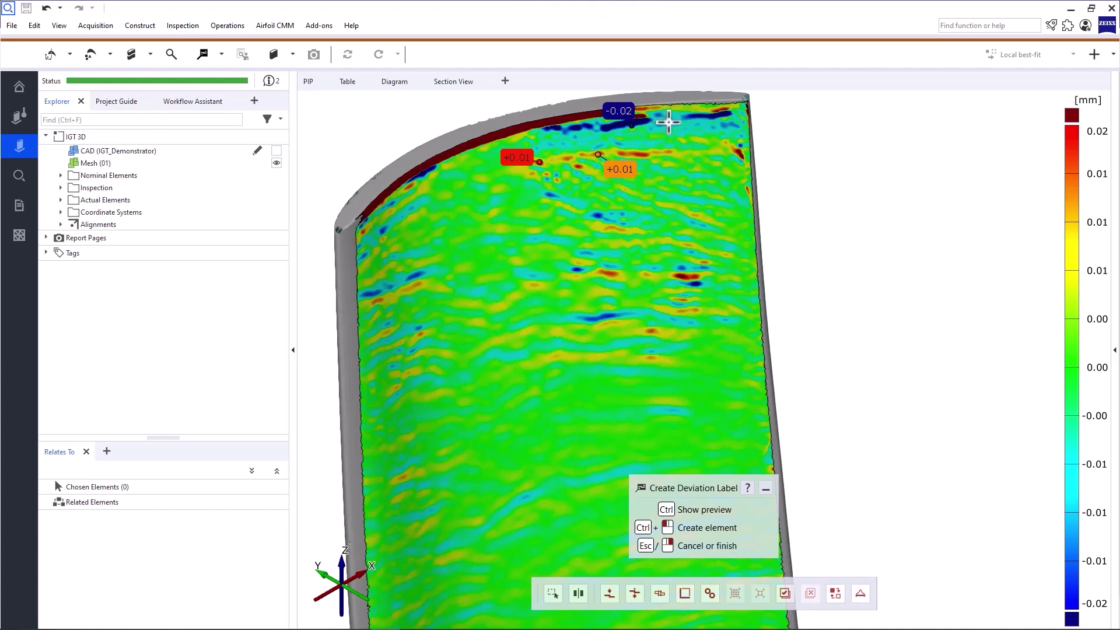
- Label the dark blue and cyan top-edge spots, two upper-middle red spots, and a blue spot
{"action": "left_click", "coordinate": [670, 121], "text": "ctrl"}
{"action": "left_click", "coordinate": [719, 118], "text": "ctrl"}
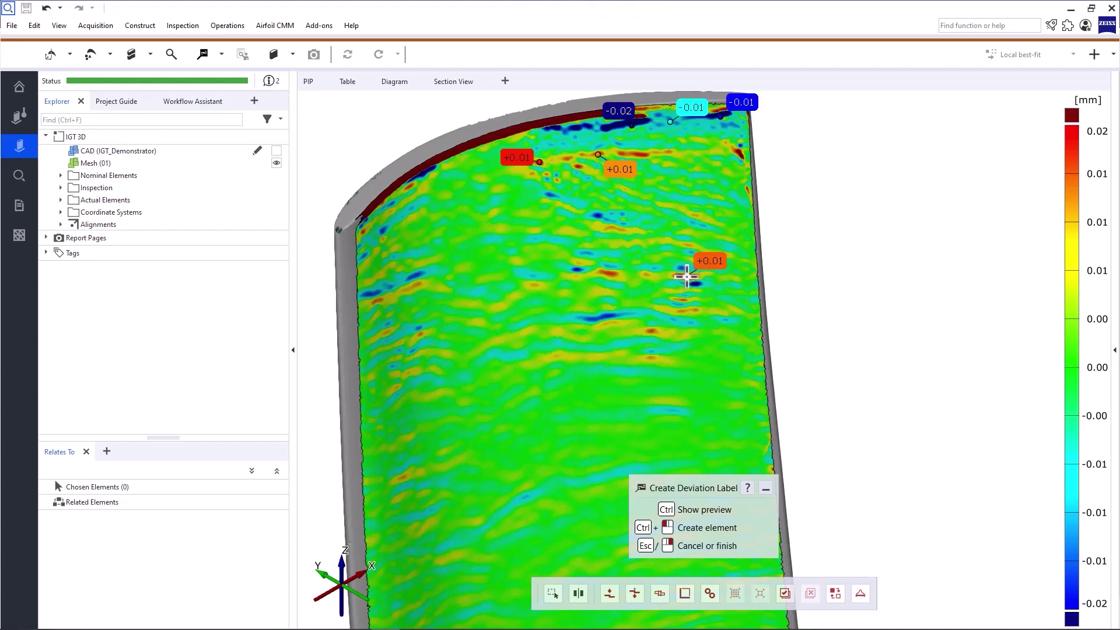
{"action": "left_click", "coordinate": [688, 277], "text": "ctrl"}
{"action": "left_click", "coordinate": [609, 272], "text": "ctrl"}
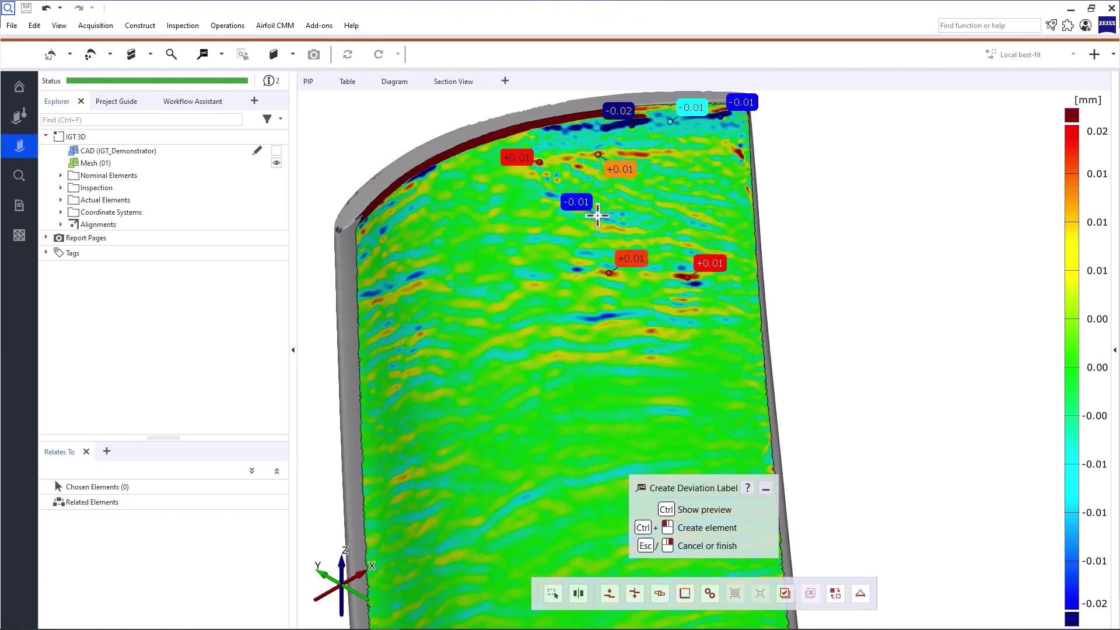
{"action": "left_click", "coordinate": [598, 217], "text": "ctrl"}
{"action": "key", "text": "Escape"}
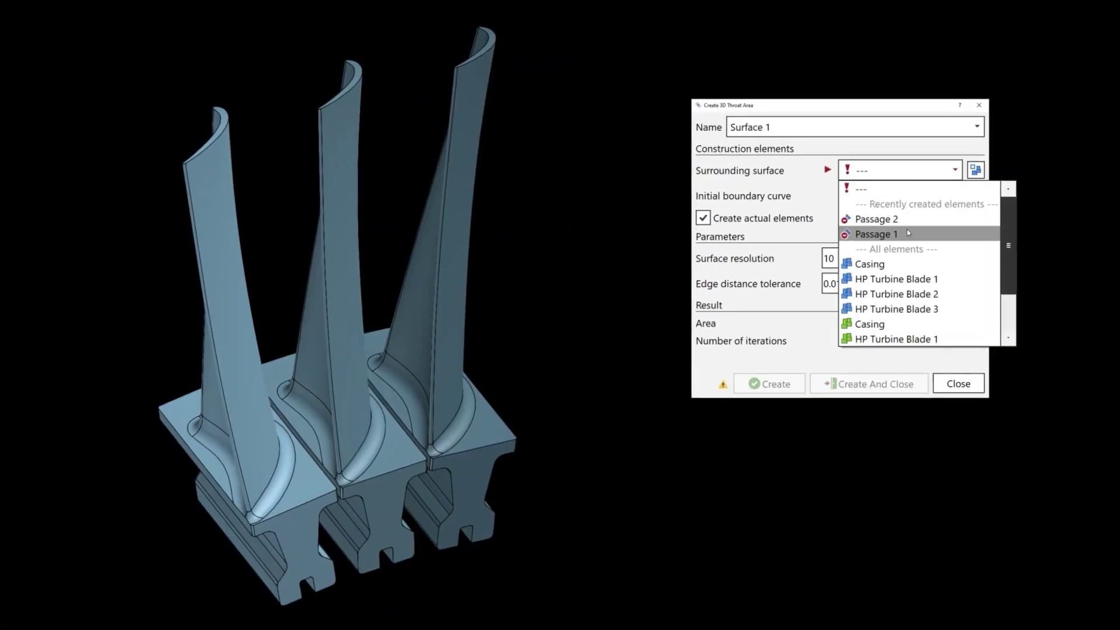
- Use Passage 1 as surrounding surface and init Passage 1 as initial boundary curve
{"action": "left_click", "coordinate": [905, 231]}
{"action": "left_click", "coordinate": [898, 197]}
{"action": "left_click", "coordinate": [894, 258]}
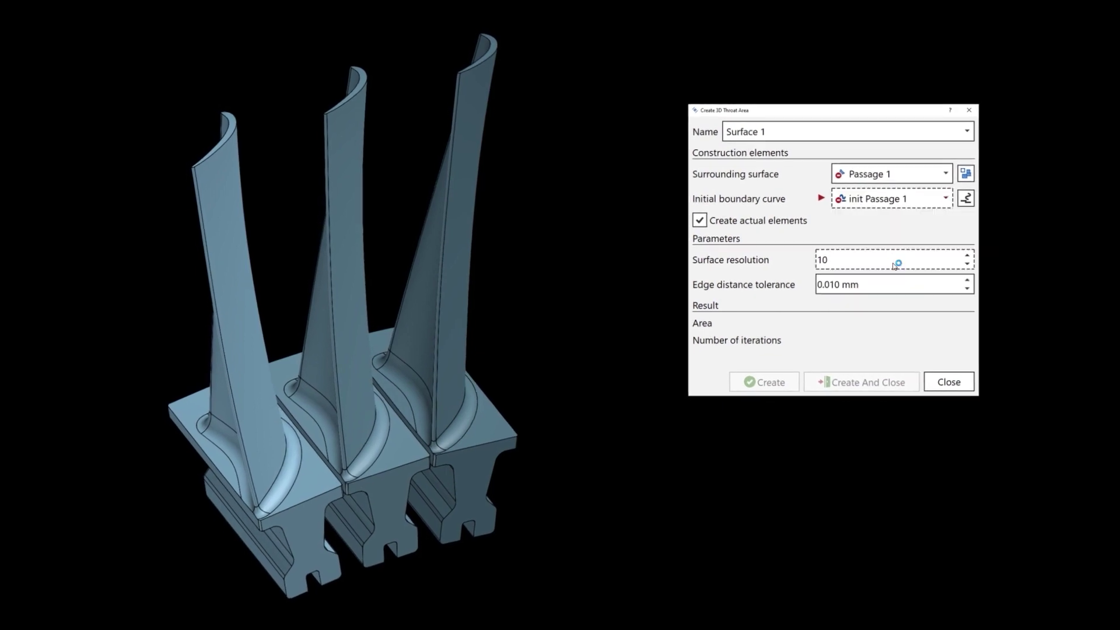